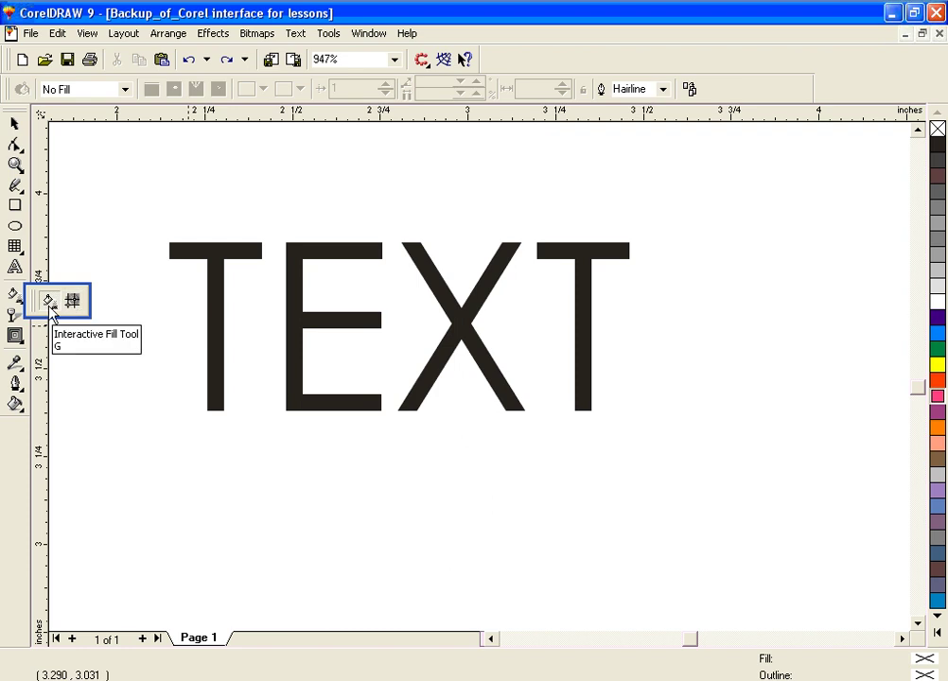
- Apply a linear fountain fill horizontally across the word TEXT, running from black to white
left_click(147, 420)
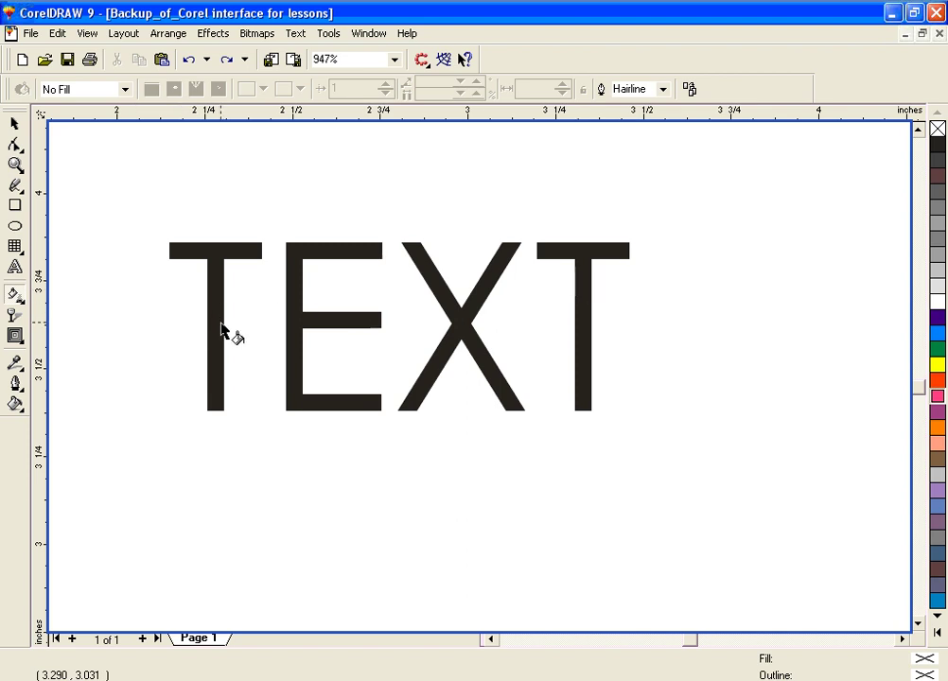
left_click(220, 331)
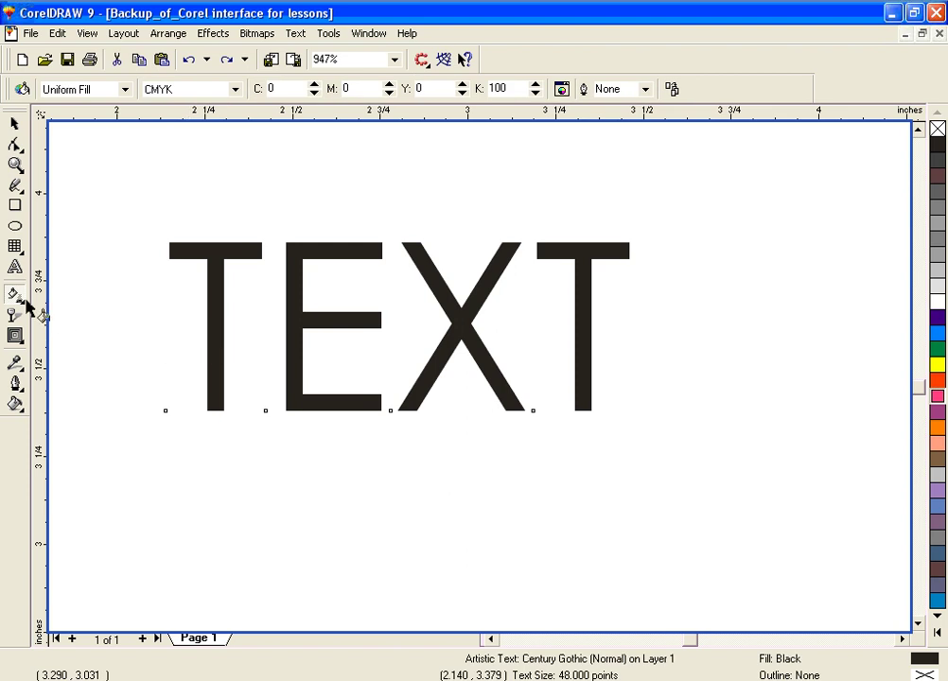
left_click_drag(170, 333, 652, 332)
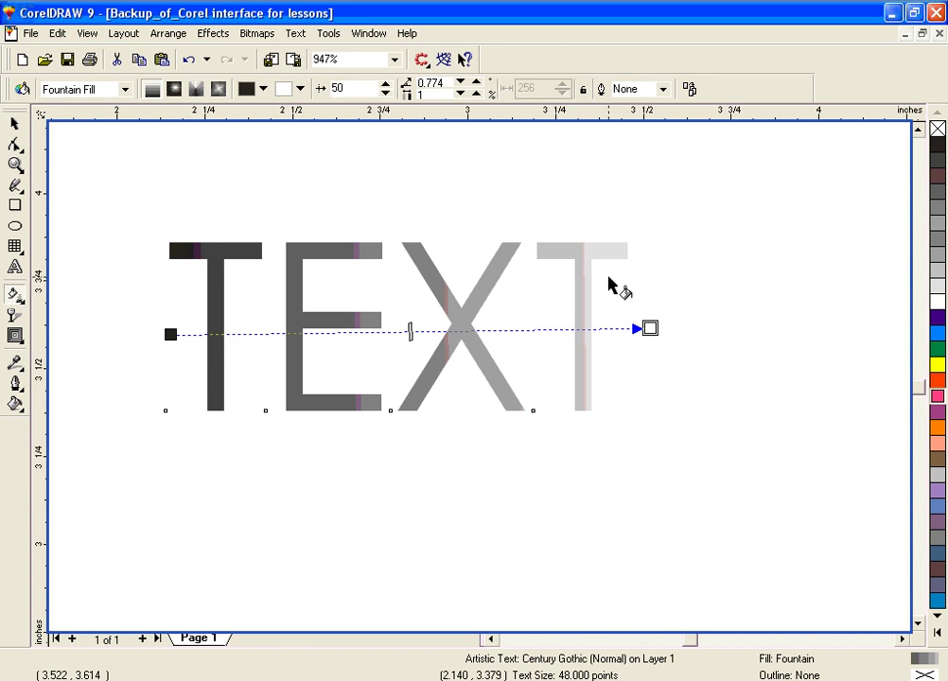
- Set the fountain fill's start colour to red and its end colour to yellow
left_click(266, 90)
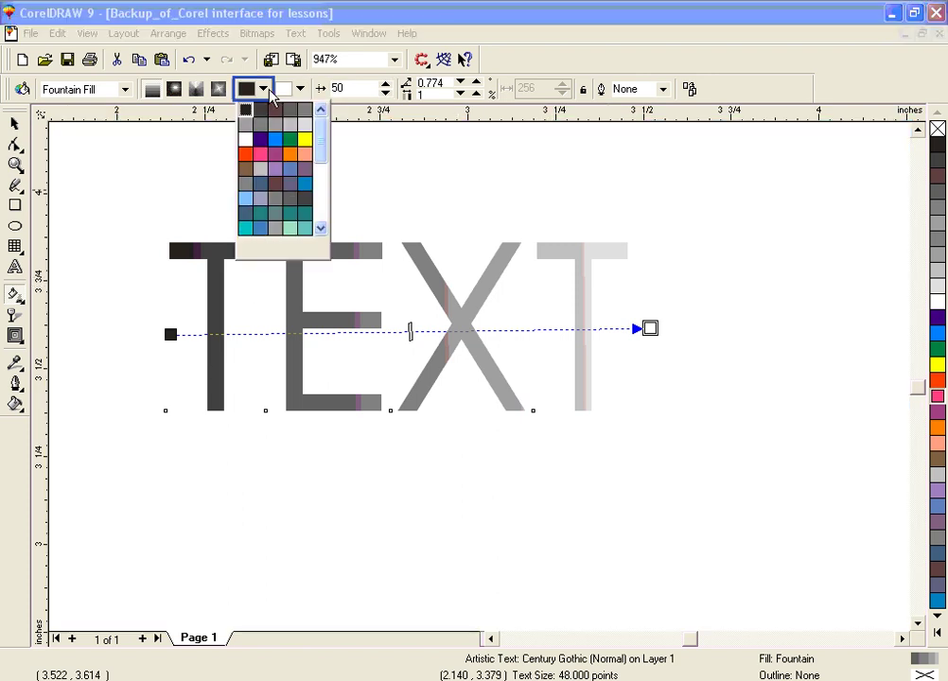
left_click(247, 156)
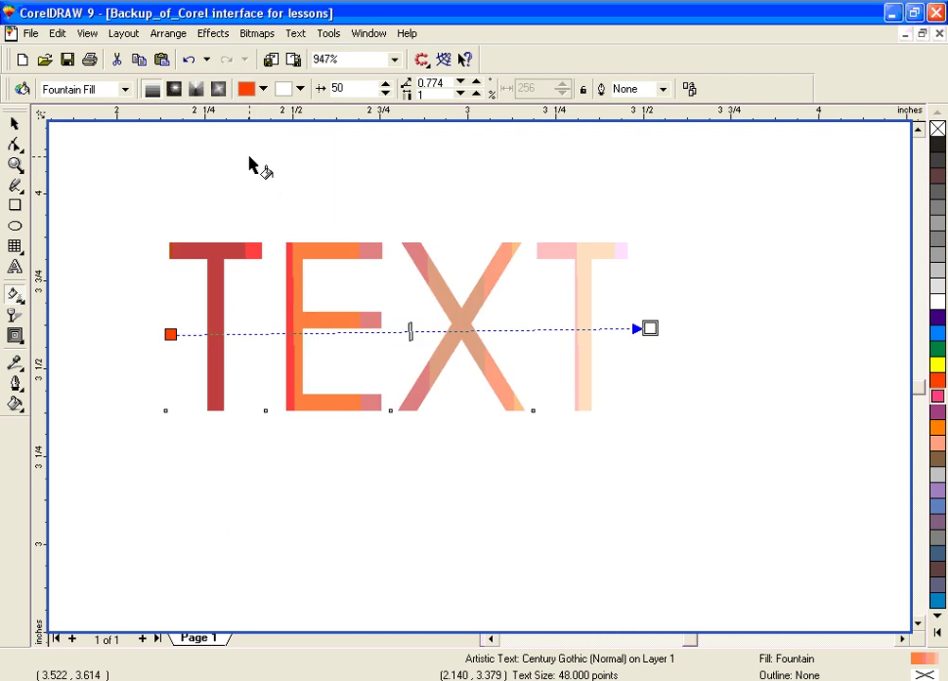
left_click(303, 89)
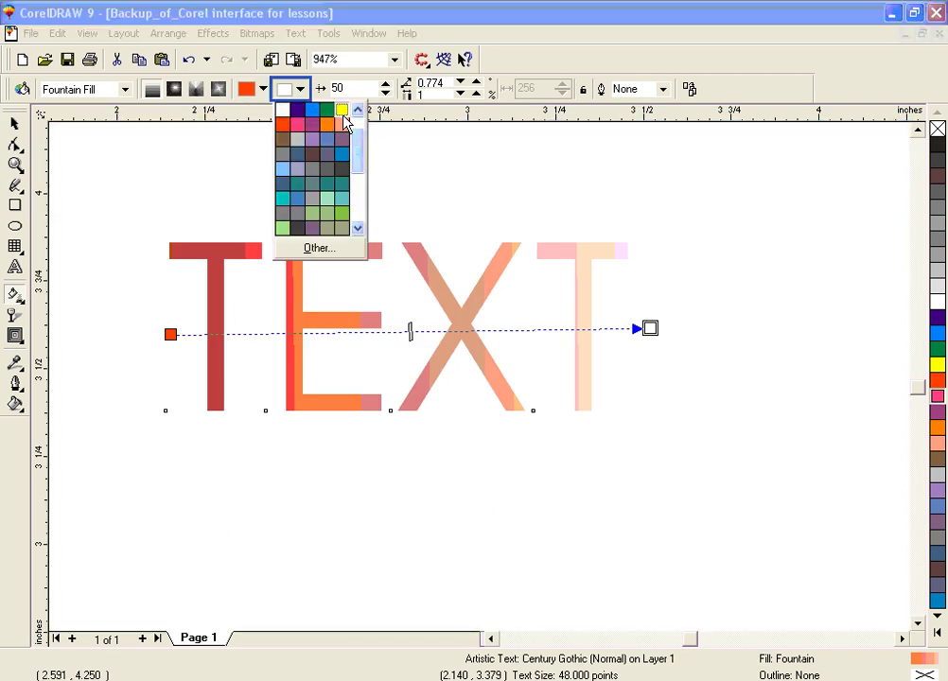
left_click(342, 110)
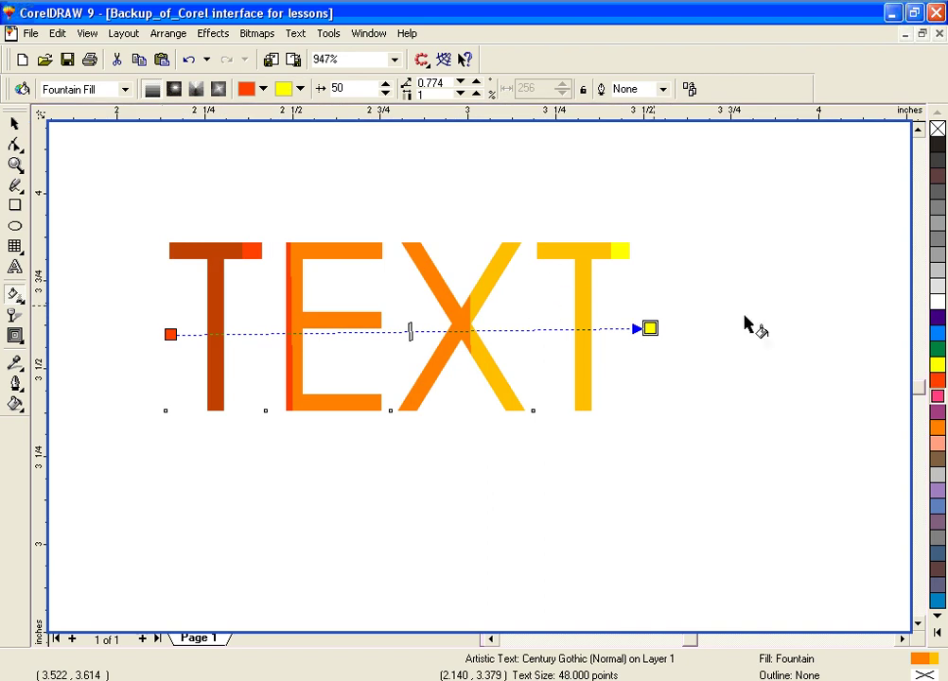
- Recolour the fountain fill on its handles, changing the end to green and back to yellow, and the start to slate blue
mouse_move(936, 348)
left_mouse_down()
mouse_move(716, 353)
mouse_move(647, 334)
left_mouse_up()
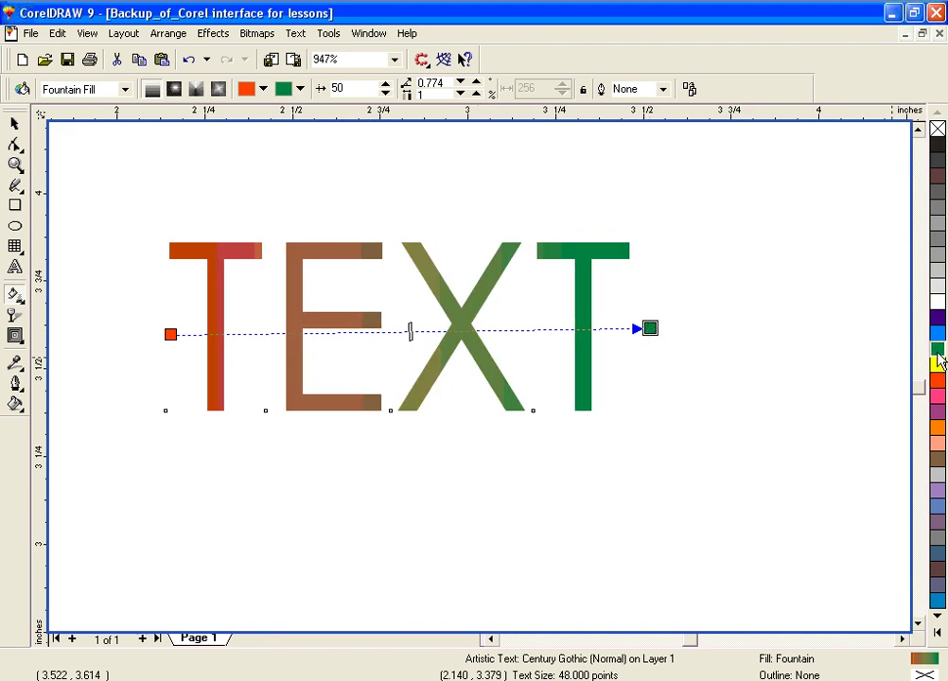
left_click_drag(942, 386, 650, 331)
left_click_drag(937, 364, 650, 329)
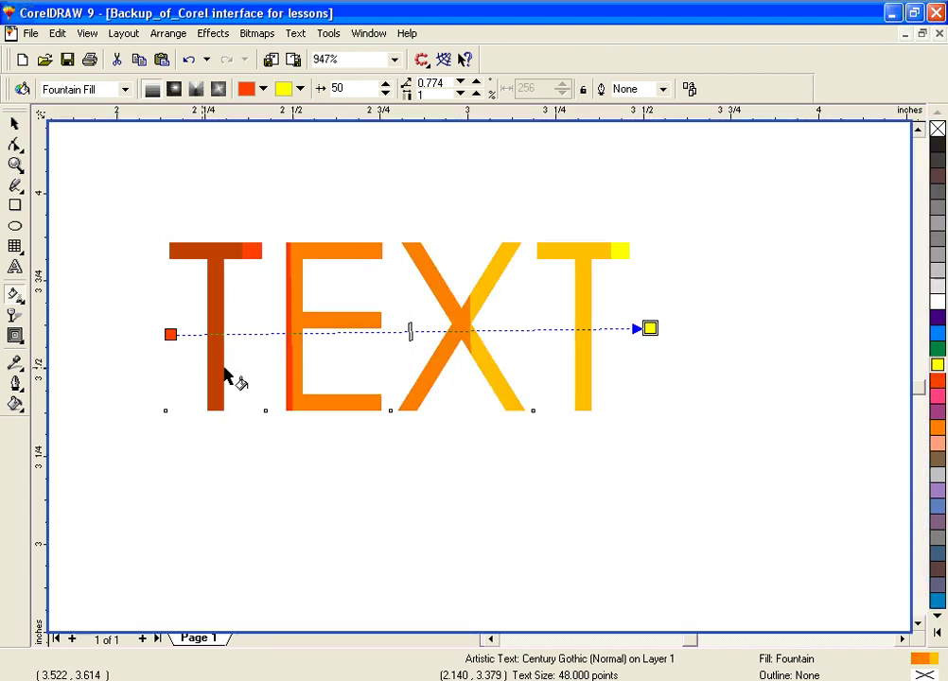
left_click_drag(938, 554, 171, 334)
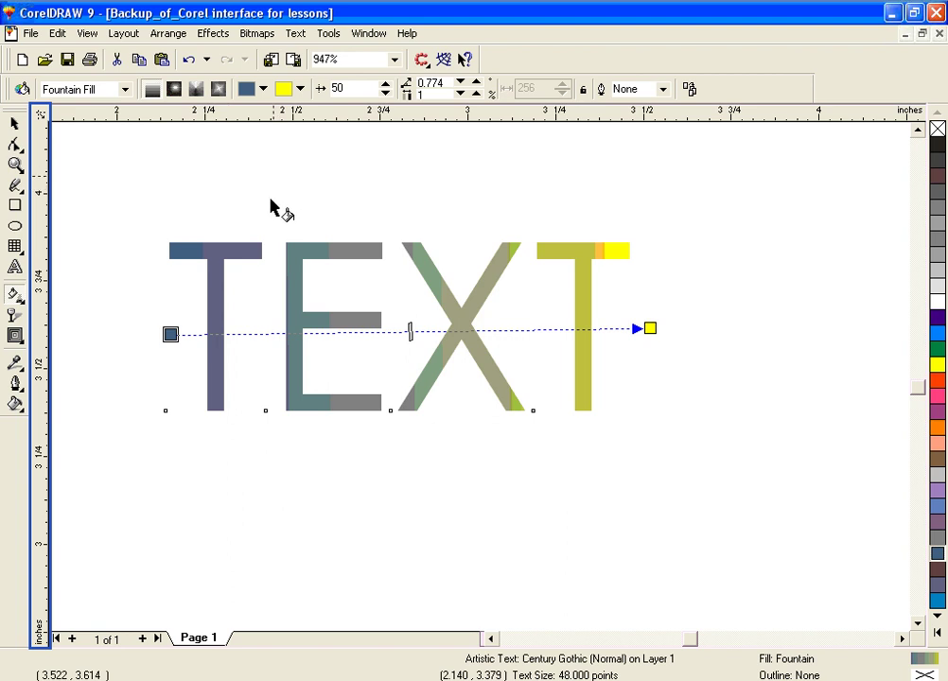
- Change the word TEXT to a two-colour Pattern Fill using the vertical stripes pattern
left_click(125, 89)
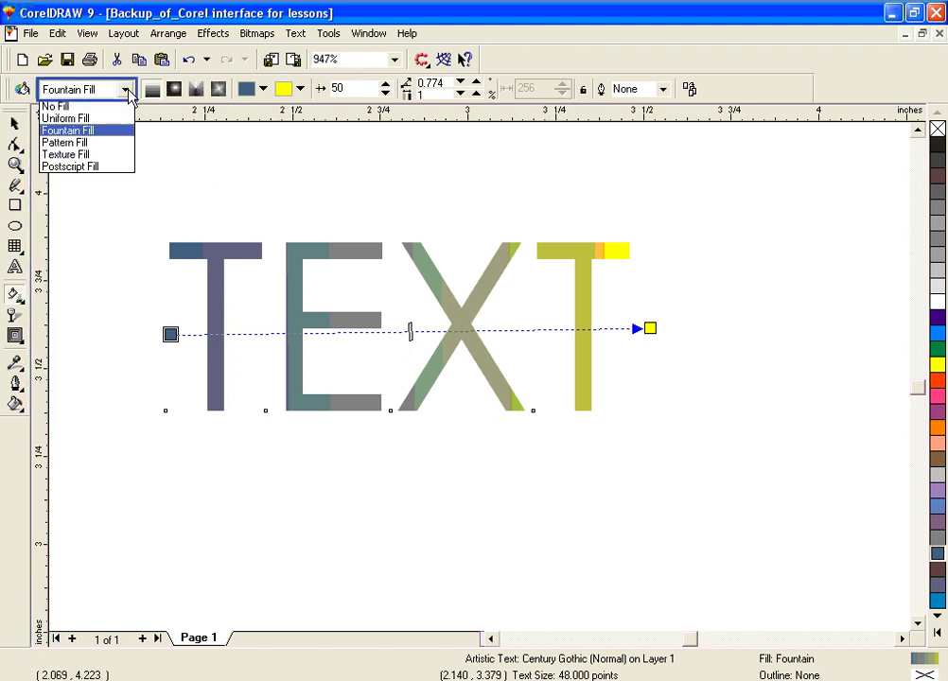
left_click(116, 143)
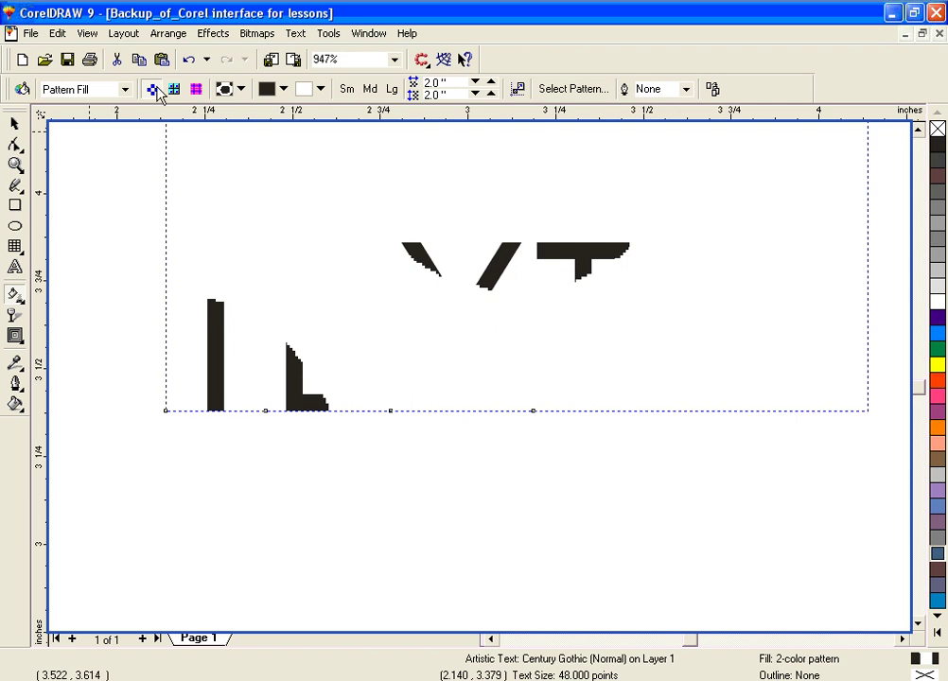
left_click(124, 89)
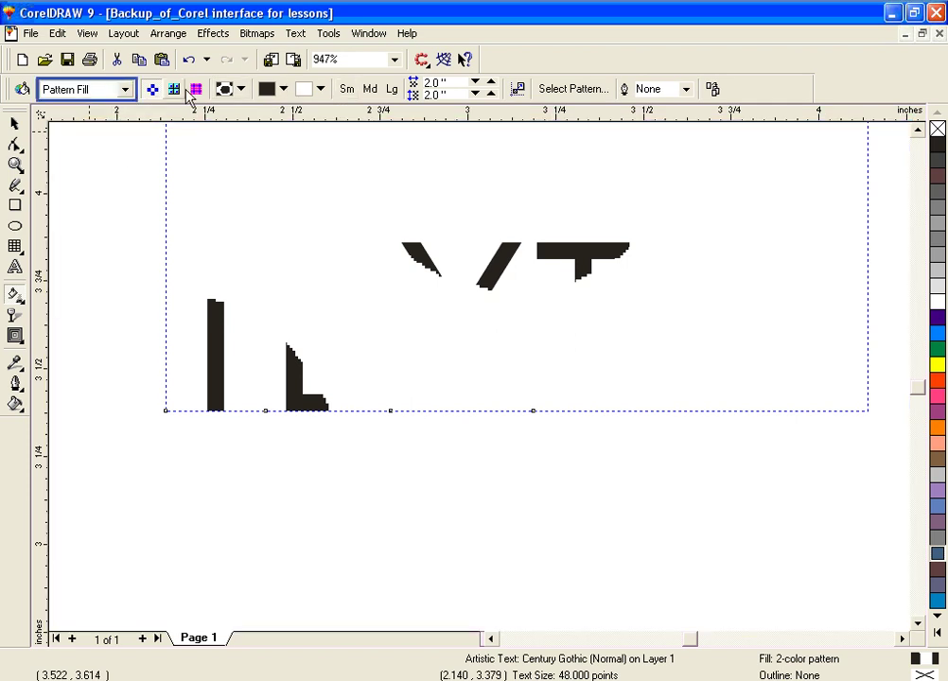
left_click(227, 89)
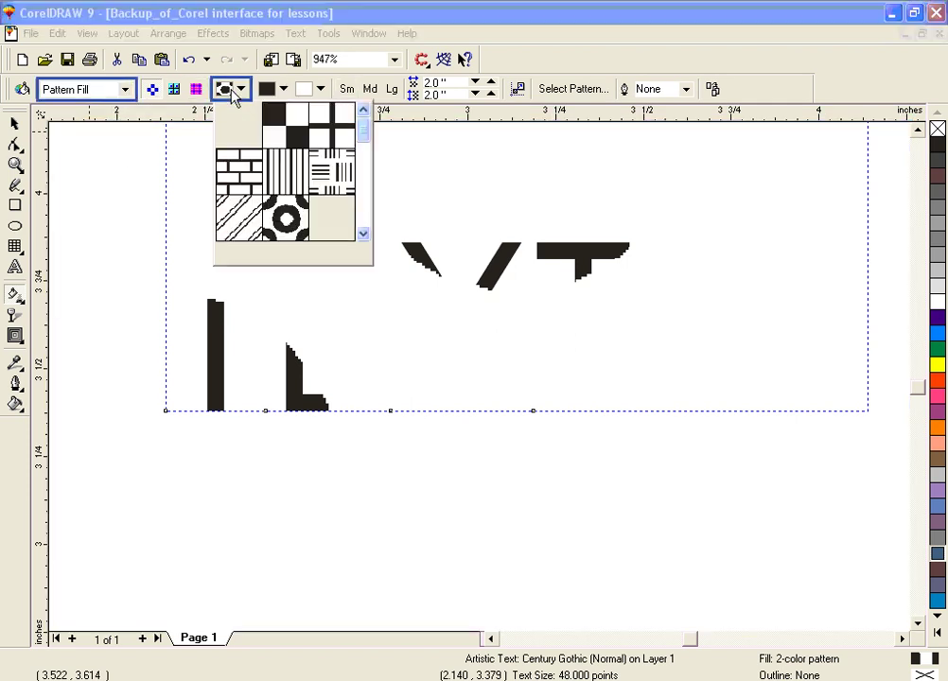
left_click(282, 180)
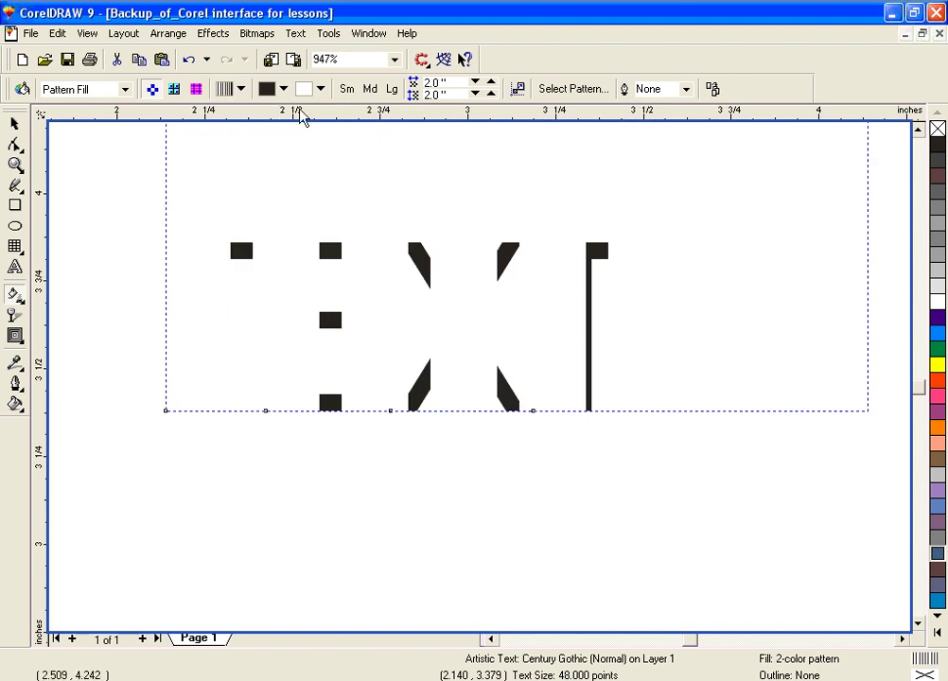
- Switch the word TEXT to a Texture Fill and browse the textures in the Samples 8 library
left_click(125, 91)
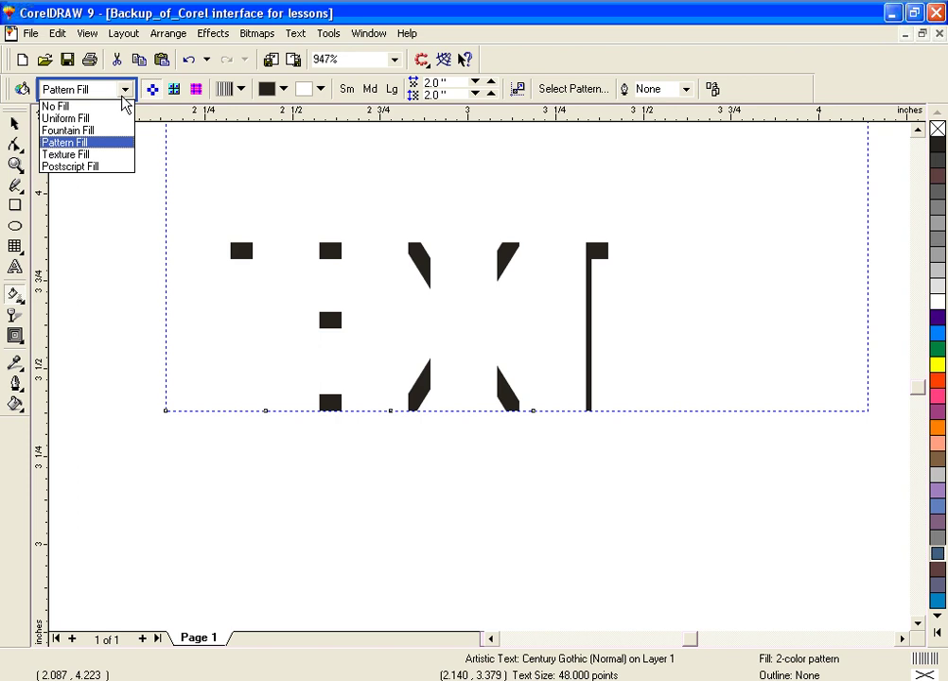
left_click(117, 155)
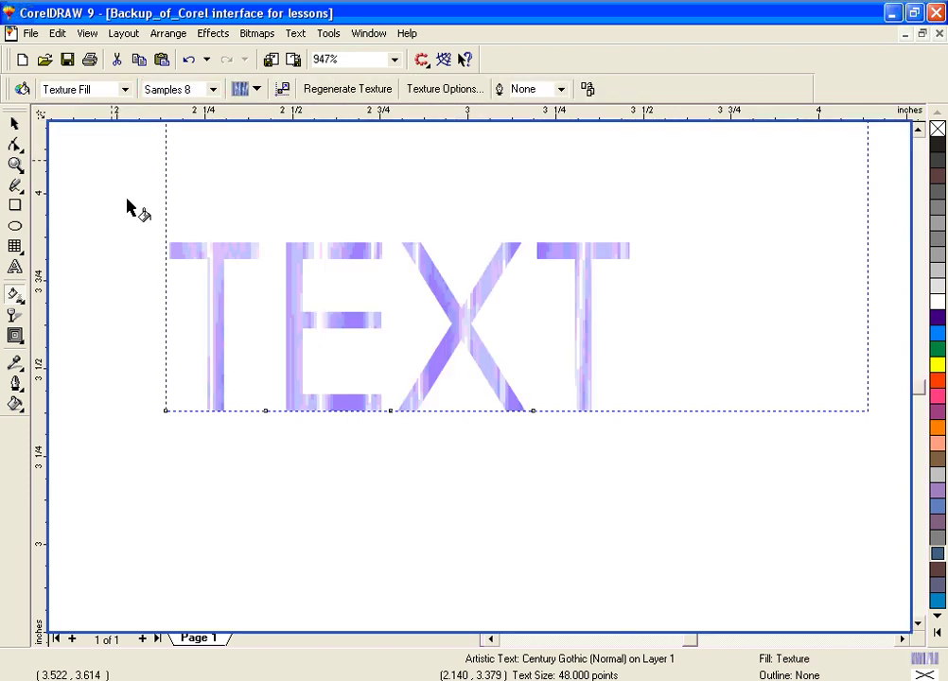
left_click(257, 89)
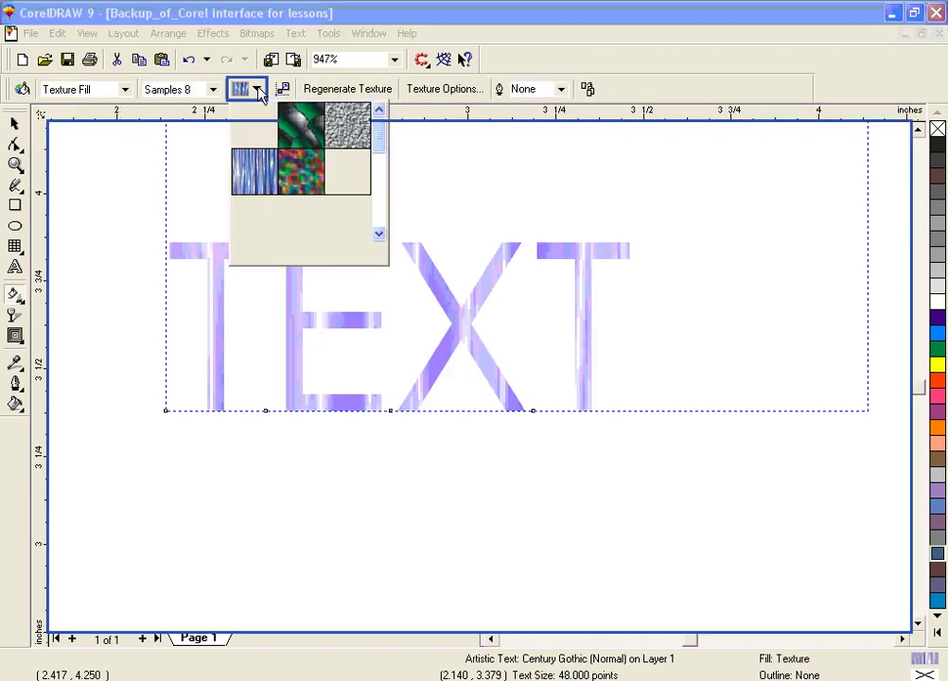
left_click(378, 137)
left_click(376, 225)
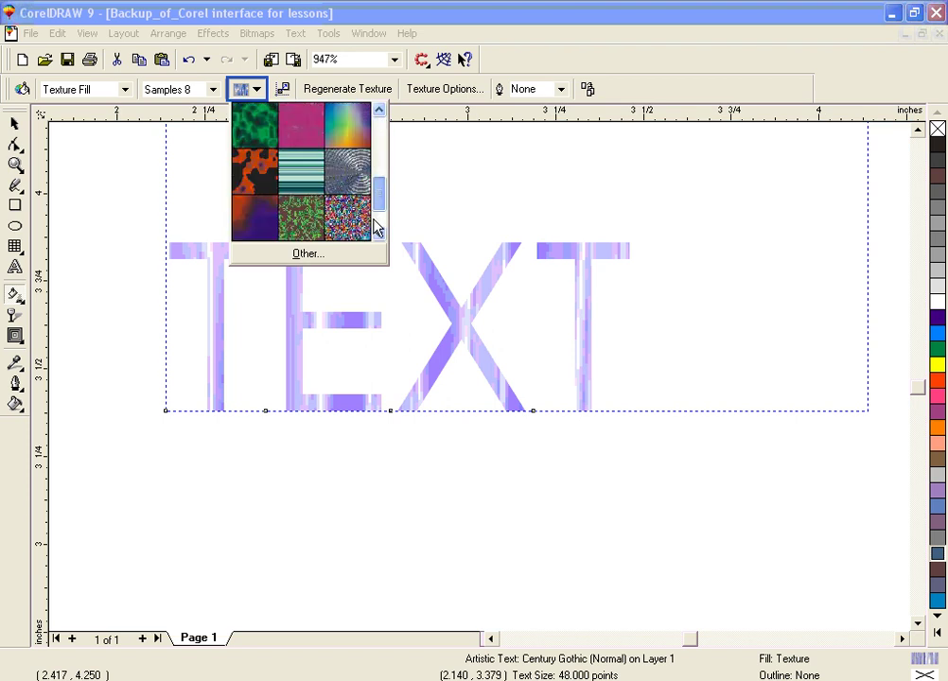
left_click(375, 227)
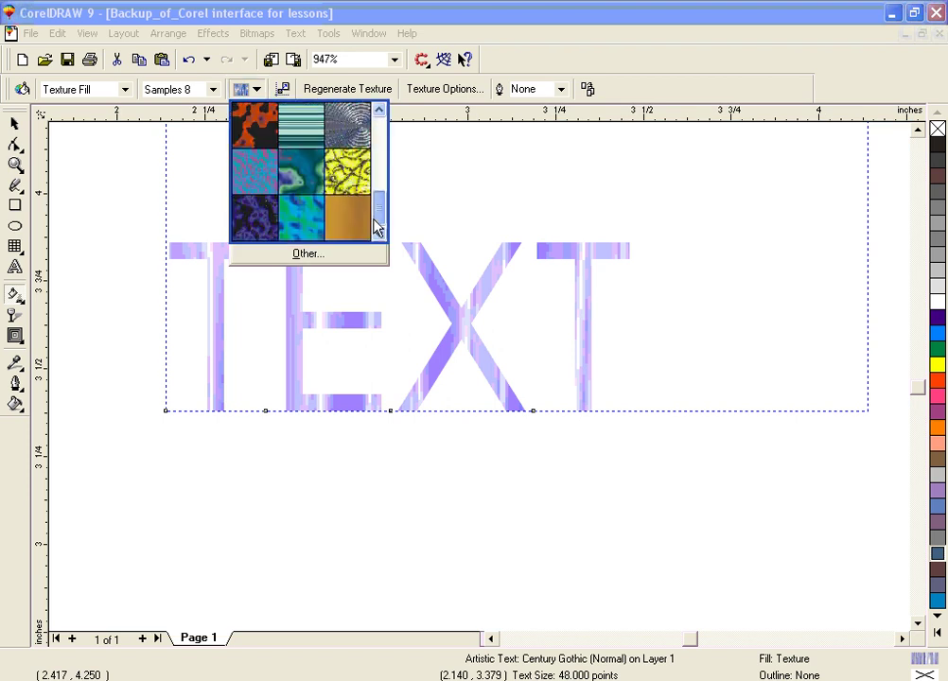
- Change the texture library to Samples 7 and browse its textures
left_click(213, 92)
left_click(214, 92)
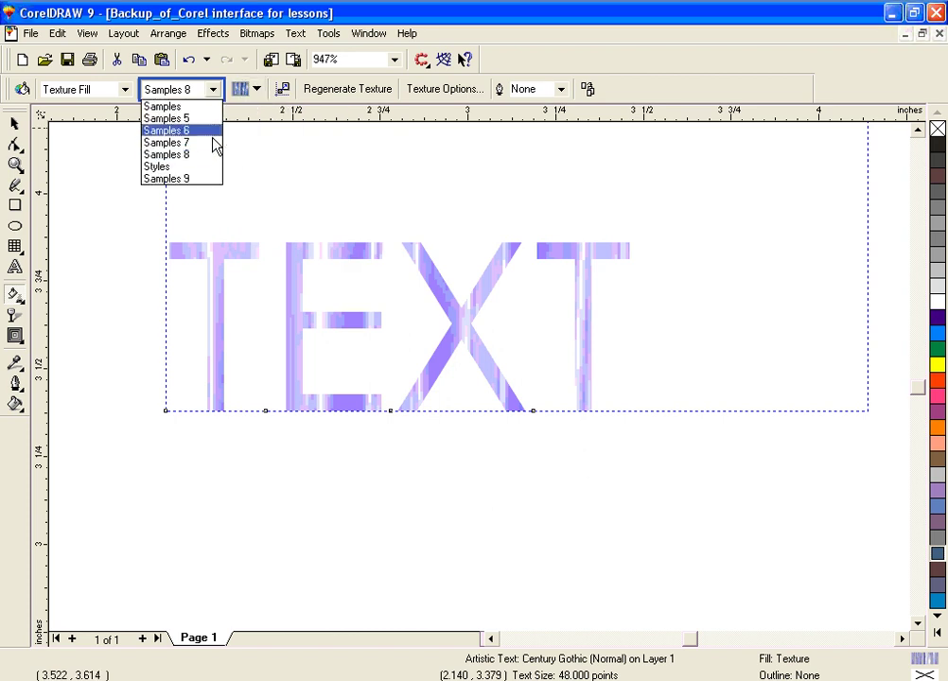
left_click(214, 148)
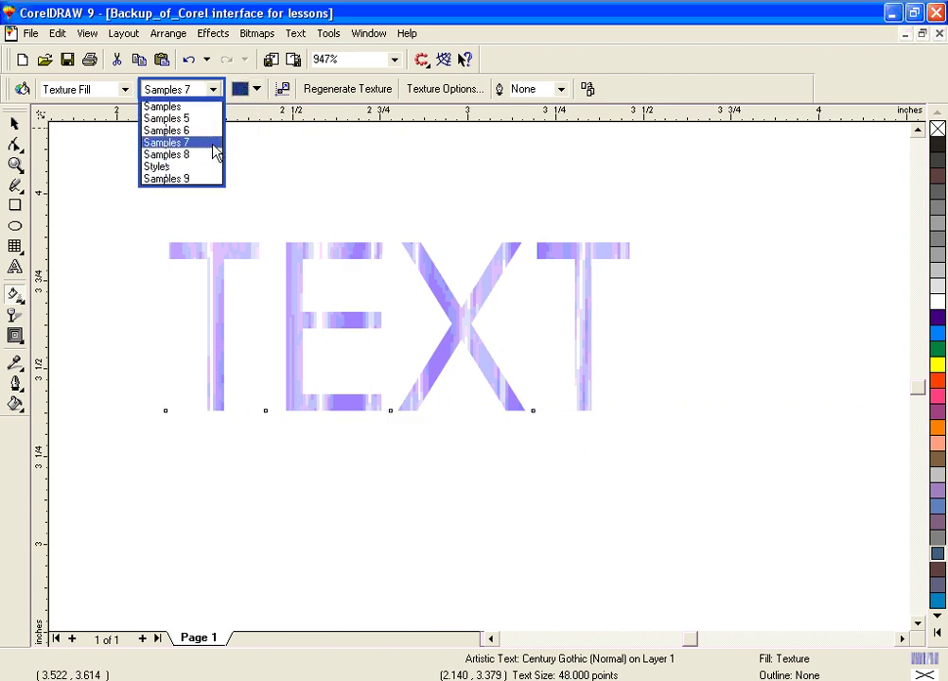
left_click(257, 90)
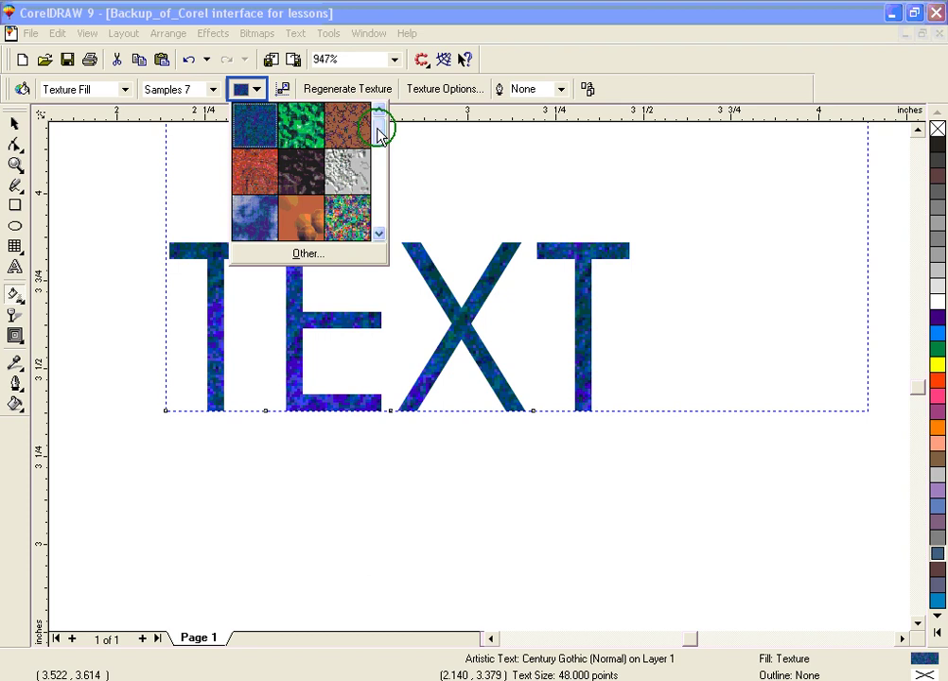
left_click_drag(379, 134, 381, 244)
- Change the texture library to Samples 5 and apply its black-and-white outlined texture to the word TEXT
left_click(214, 90)
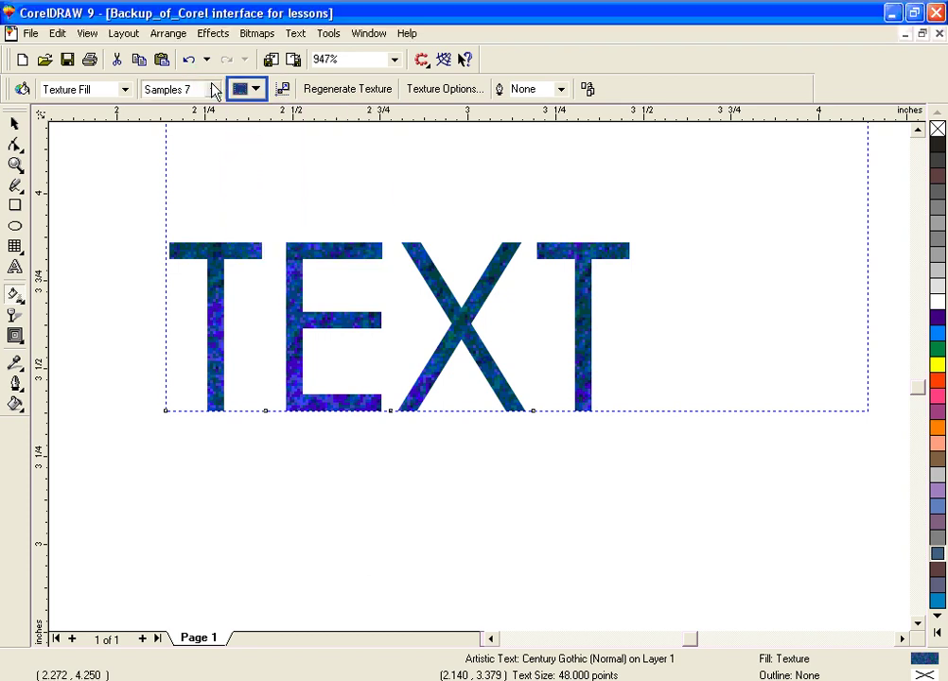
left_click(215, 92)
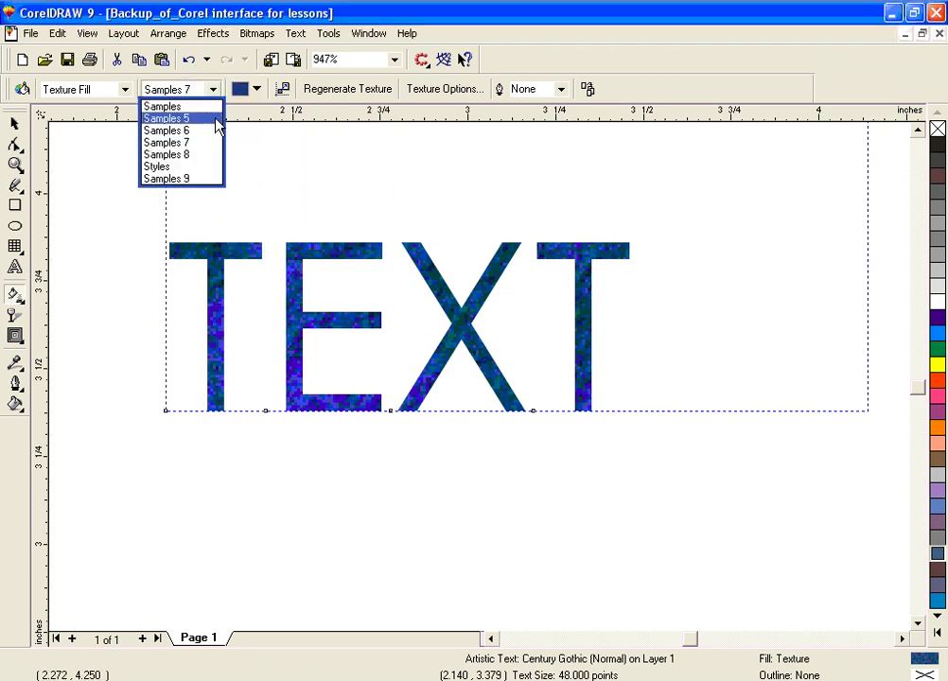
left_click(214, 118)
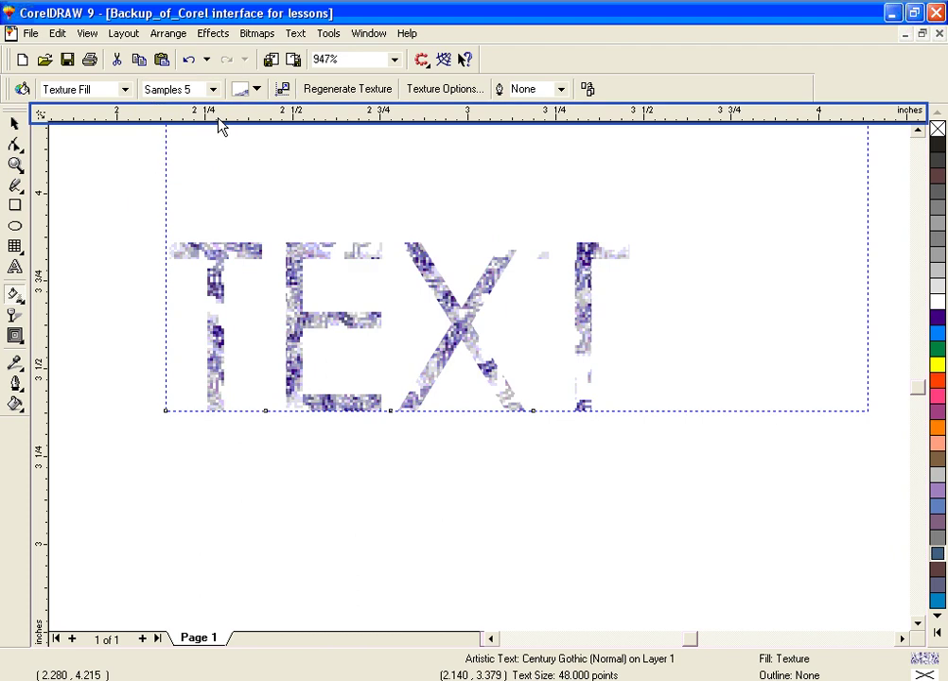
left_click(261, 89)
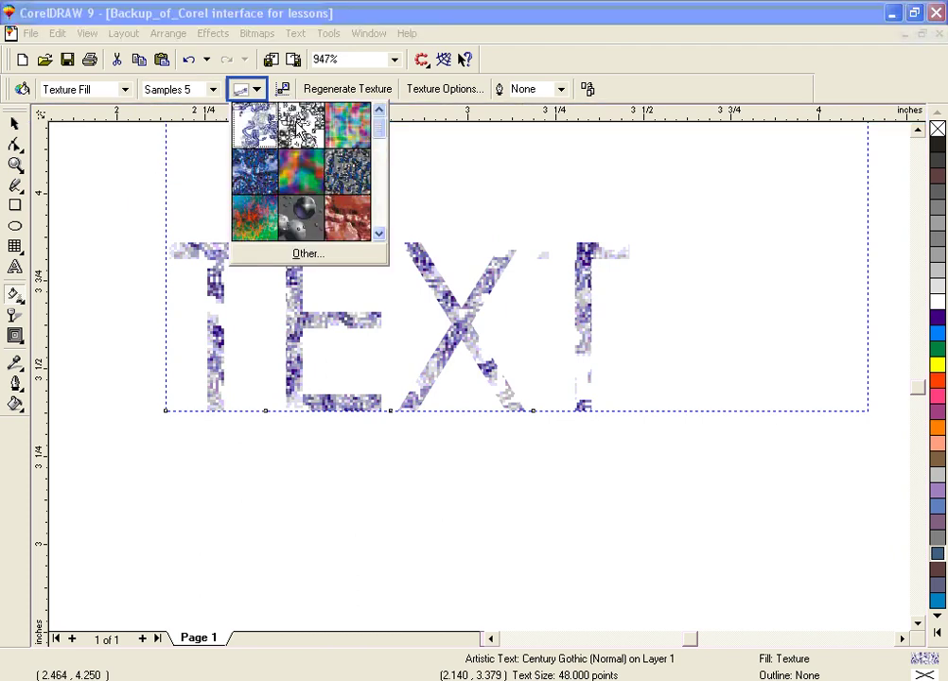
left_click(294, 120)
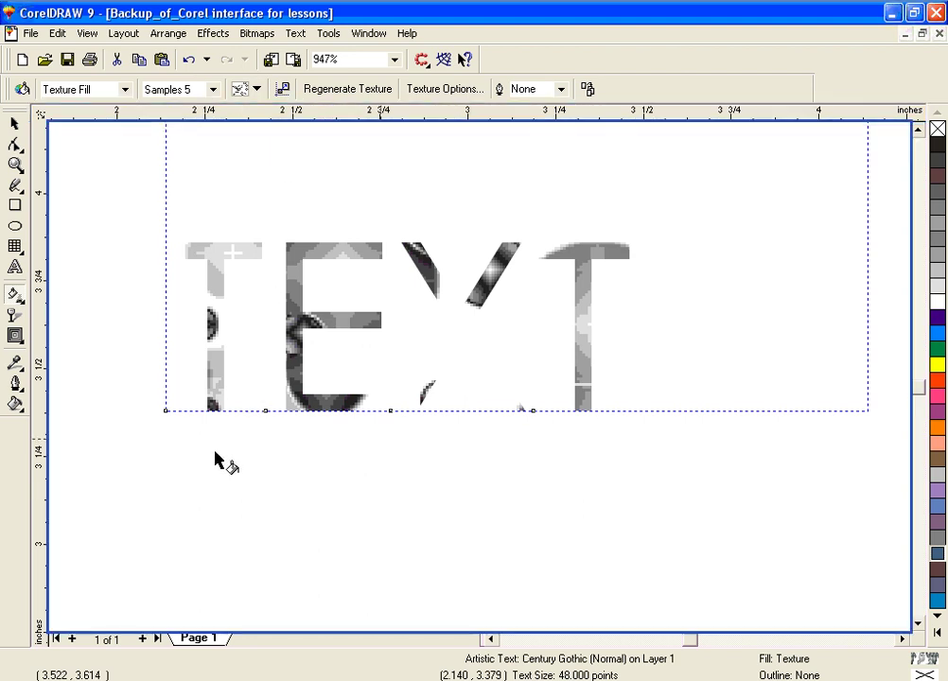
- Draw a rectangle about 0.65 by 0.40 inches below the word TEXT and fill it with yellow
left_click(339, 448)
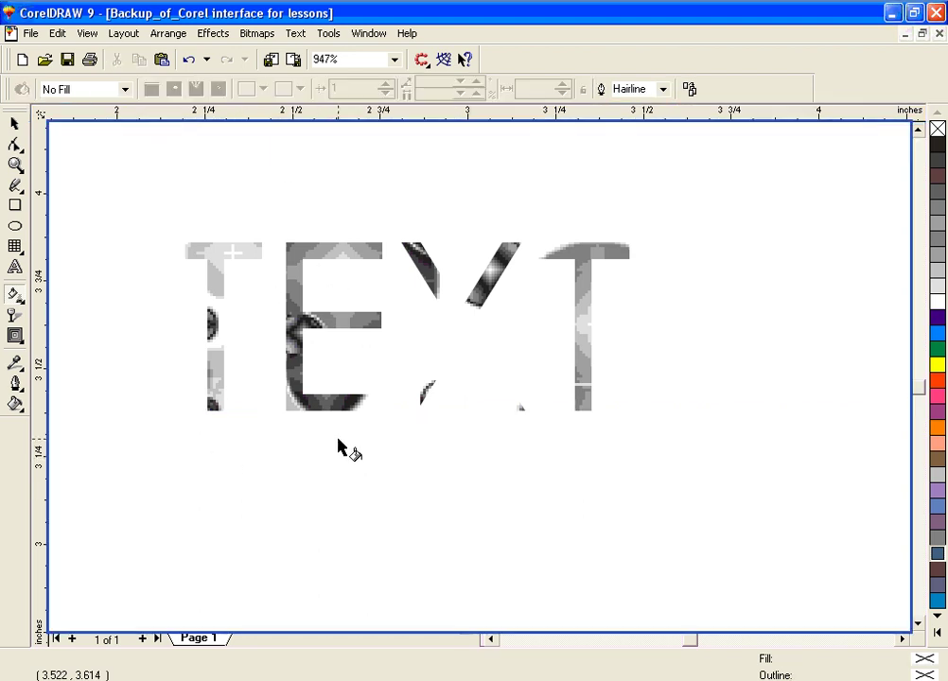
left_click(15, 206)
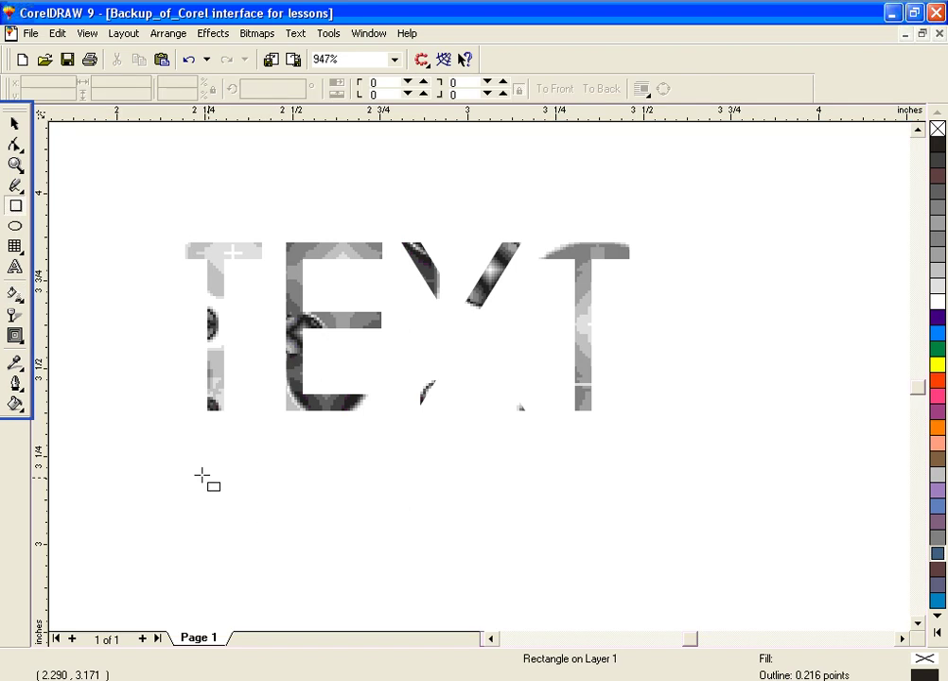
left_click_drag(186, 462, 412, 588)
mouse_move(486, 601)
left_mouse_down()
mouse_move(556, 614)
mouse_move(405, 605)
left_mouse_up()
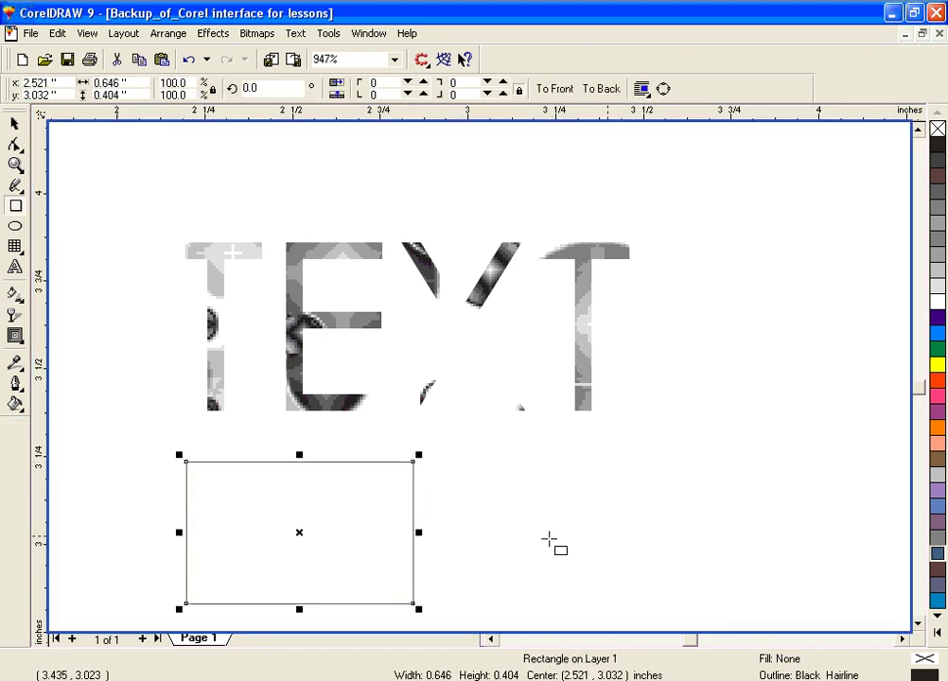
left_click(938, 365)
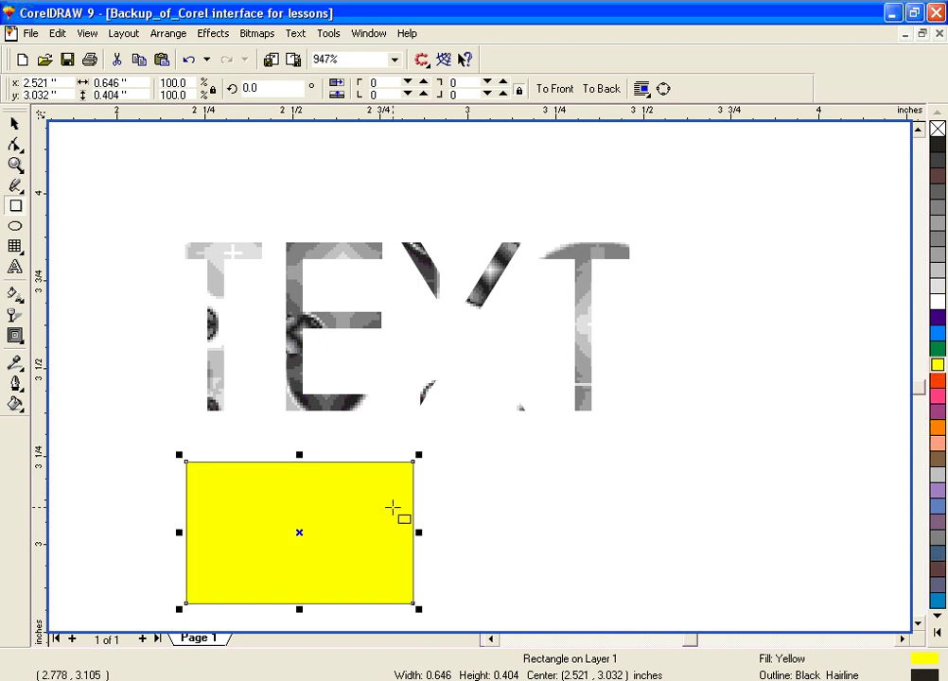
left_click(17, 299)
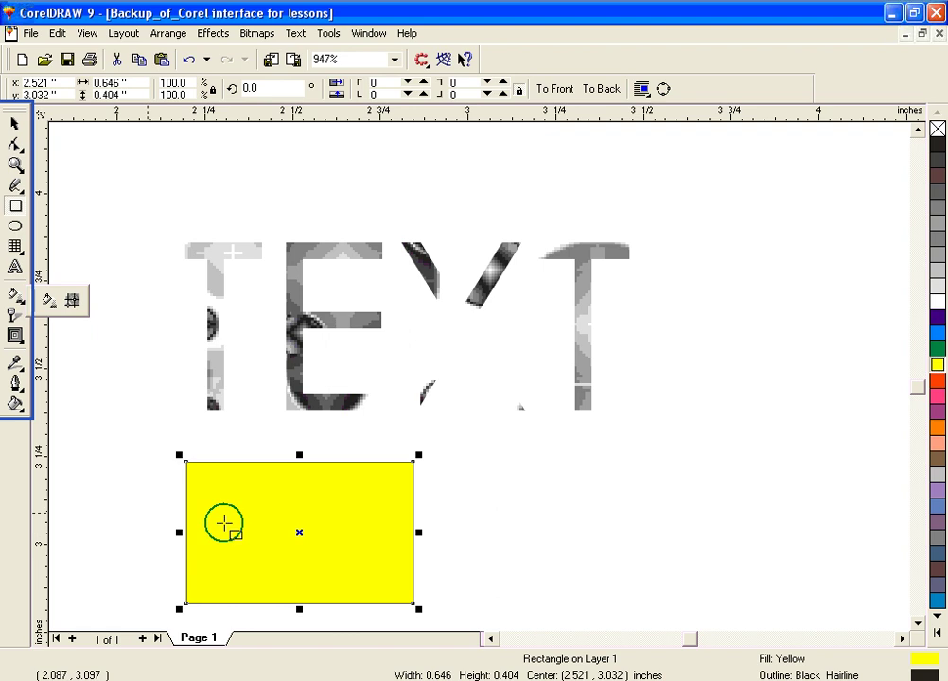
left_click_drag(141, 513, 409, 529)
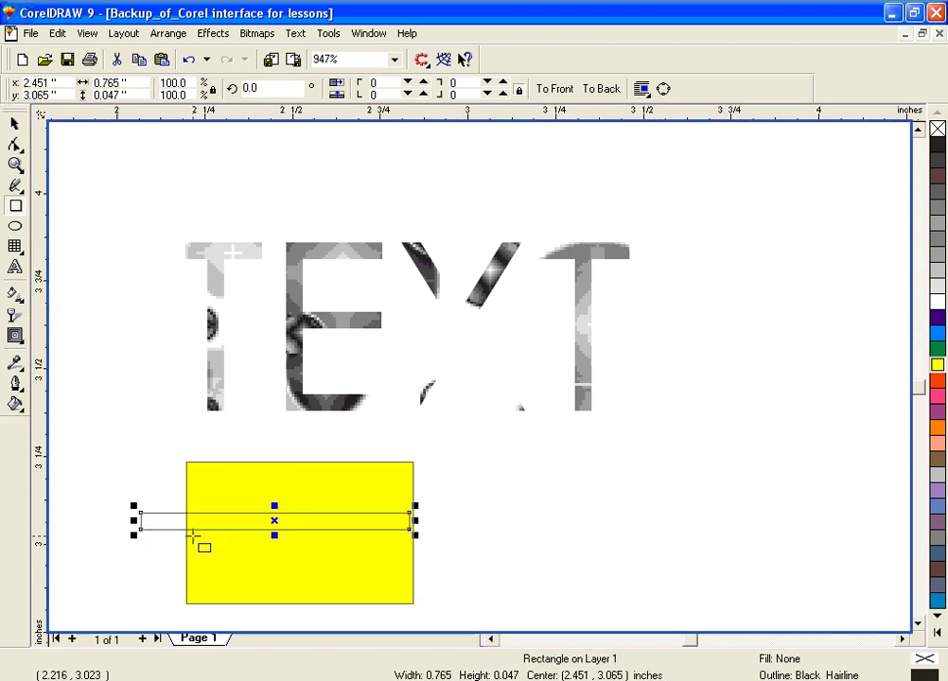
key("ctrl+z")
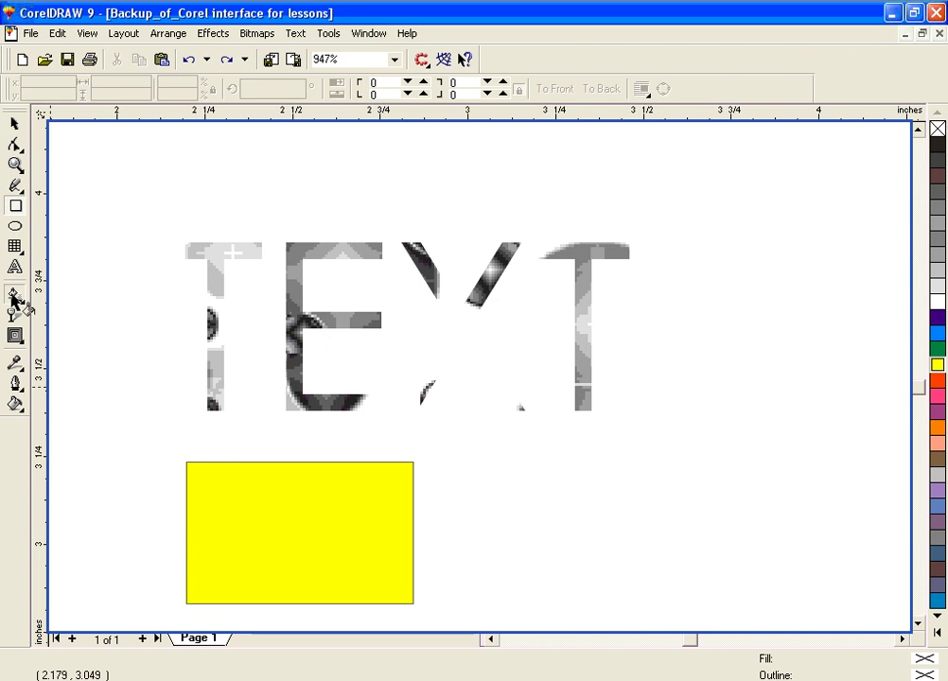
- Apply a yellow-to-white linear fountain fill diagonally across the rectangle from its upper-left to lower-right corner and set the midpoint to 36
left_click(16, 296)
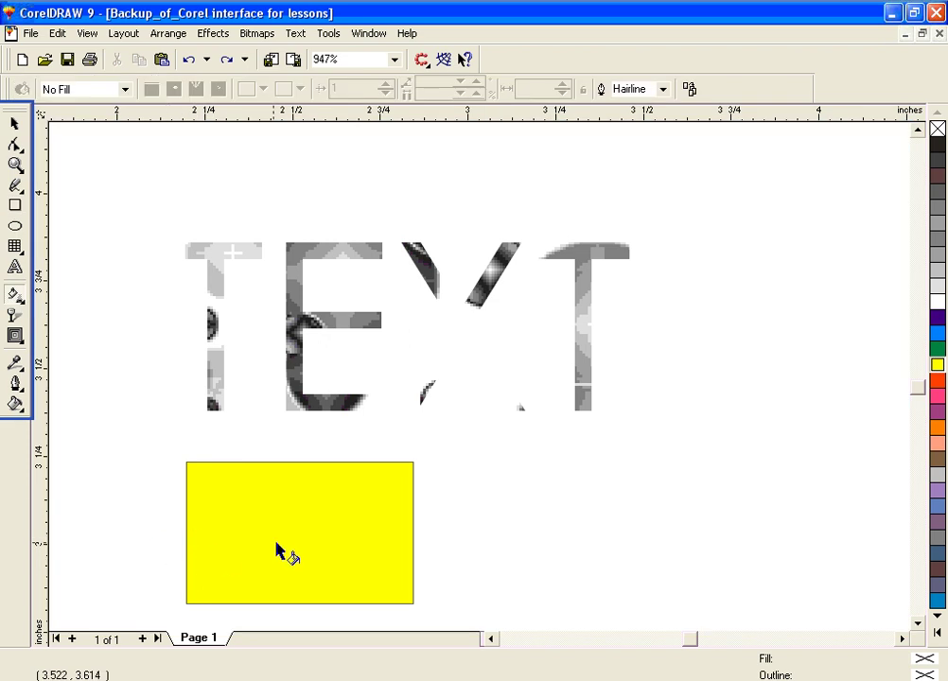
left_click(423, 529)
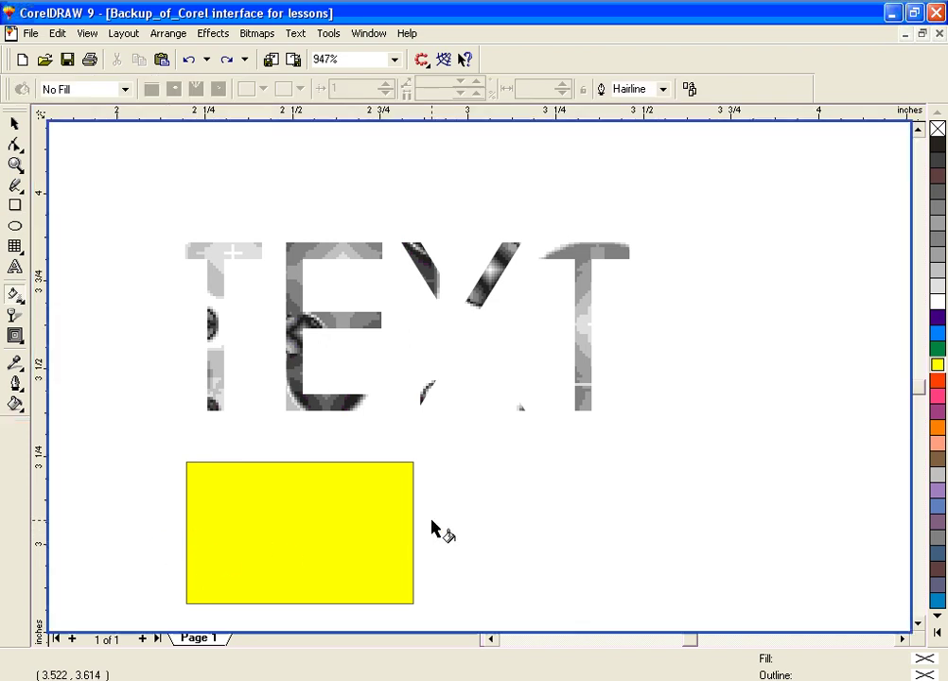
left_click(163, 556)
left_click(412, 468)
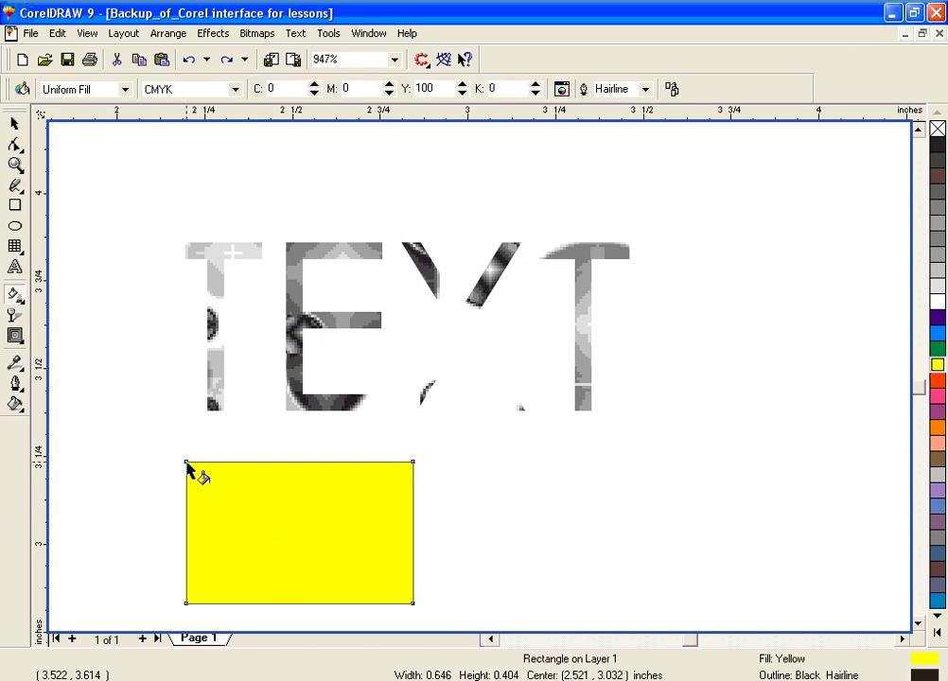
left_click_drag(187, 463, 413, 602)
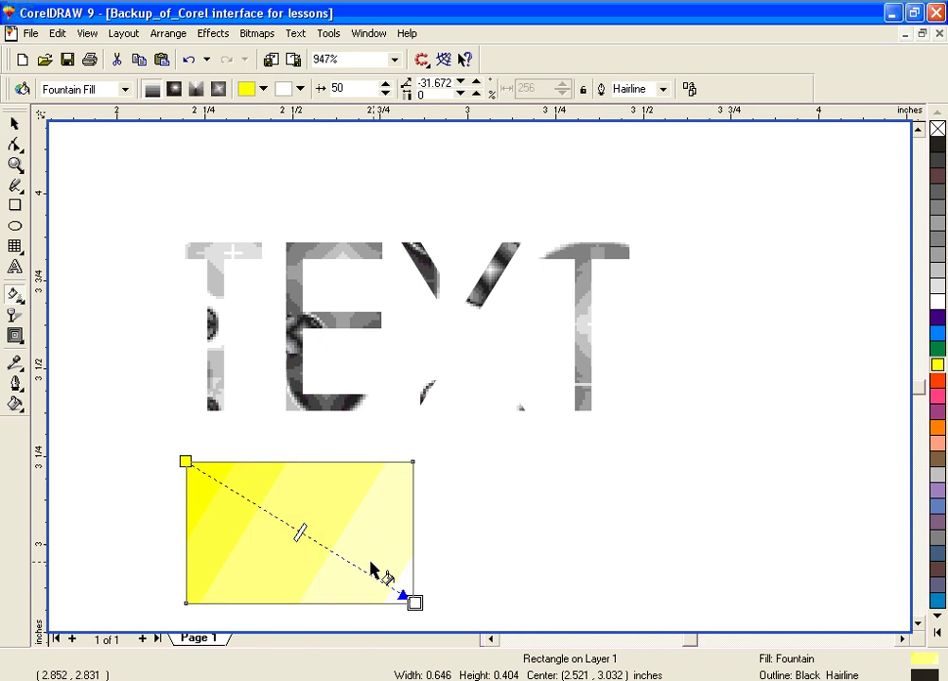
left_click_drag(301, 531, 270, 513)
- Try the Archimedes Postscript Fill on the rectangle, followed by a Texture Fill from Samples 8
left_click(126, 89)
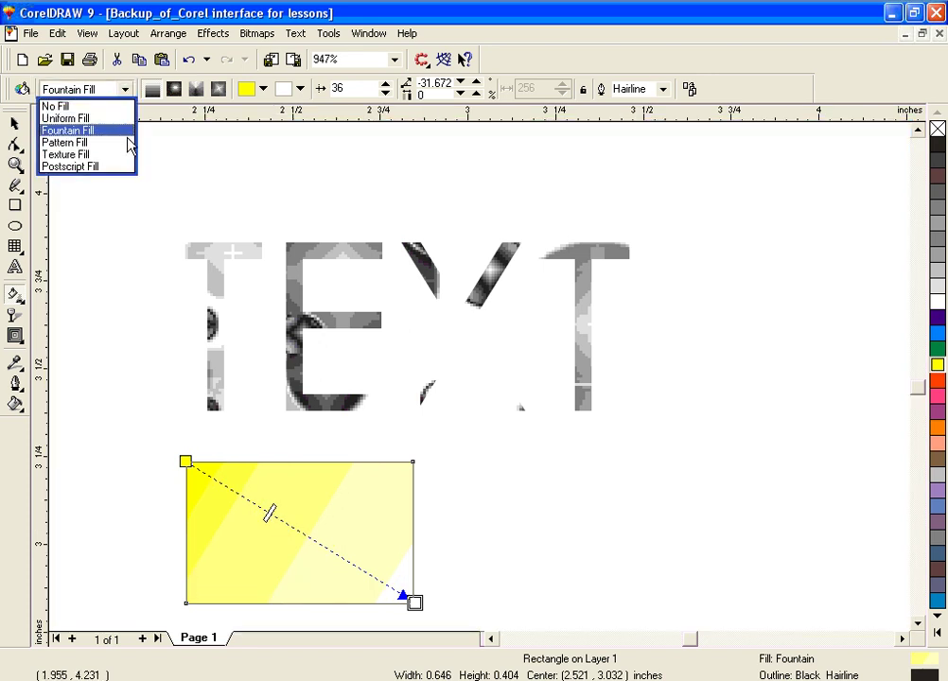
left_click(130, 167)
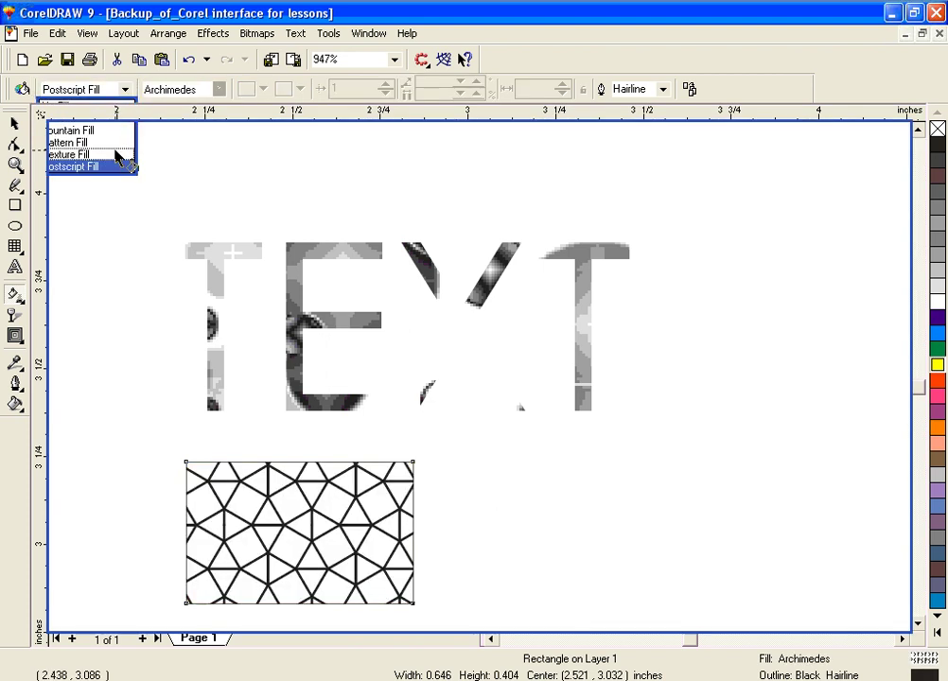
left_click(123, 90)
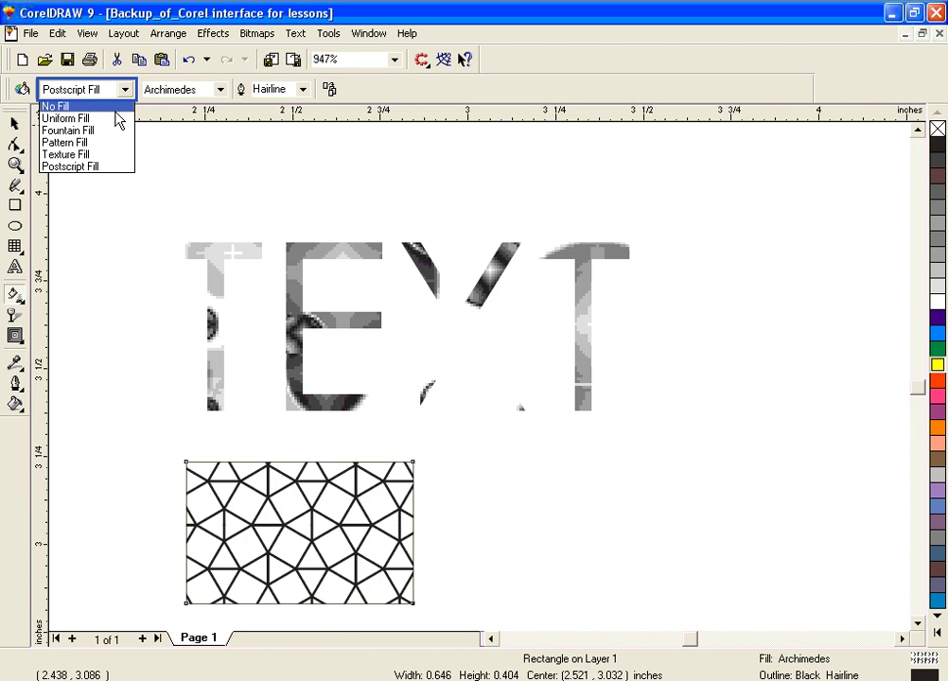
left_click(111, 155)
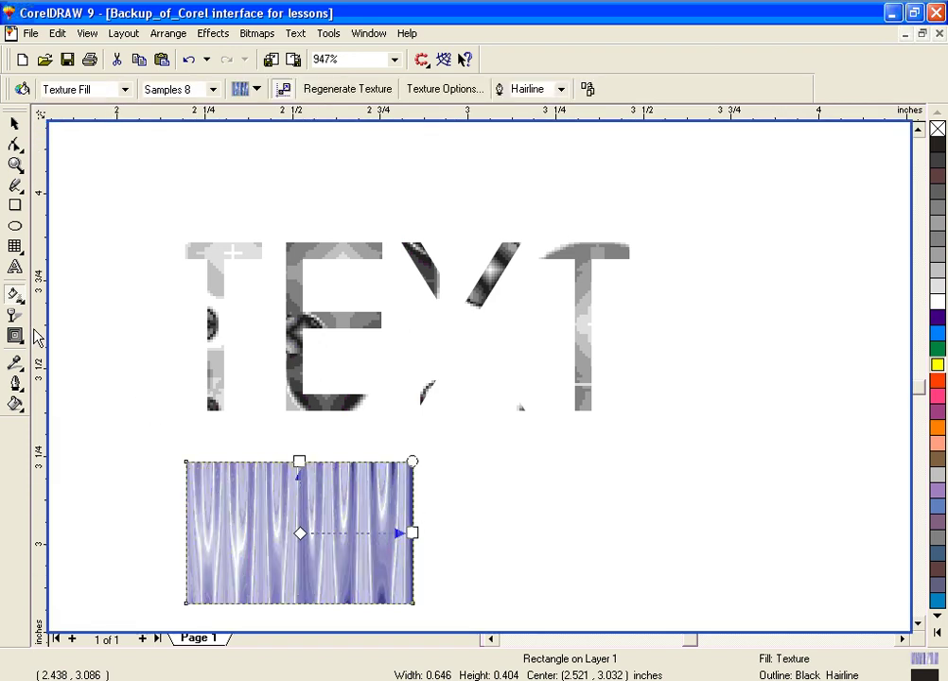
- Put a 3 by 3 Mesh Fill on the textured rectangle, try shifting its interior nodes left, and undo the shift
left_click(15, 297)
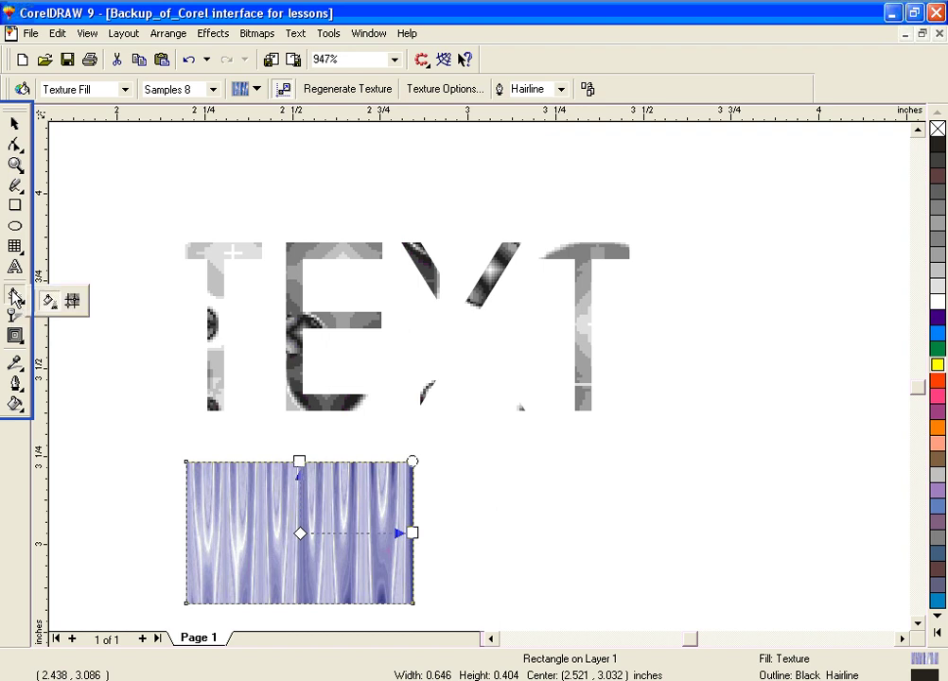
left_click(74, 302)
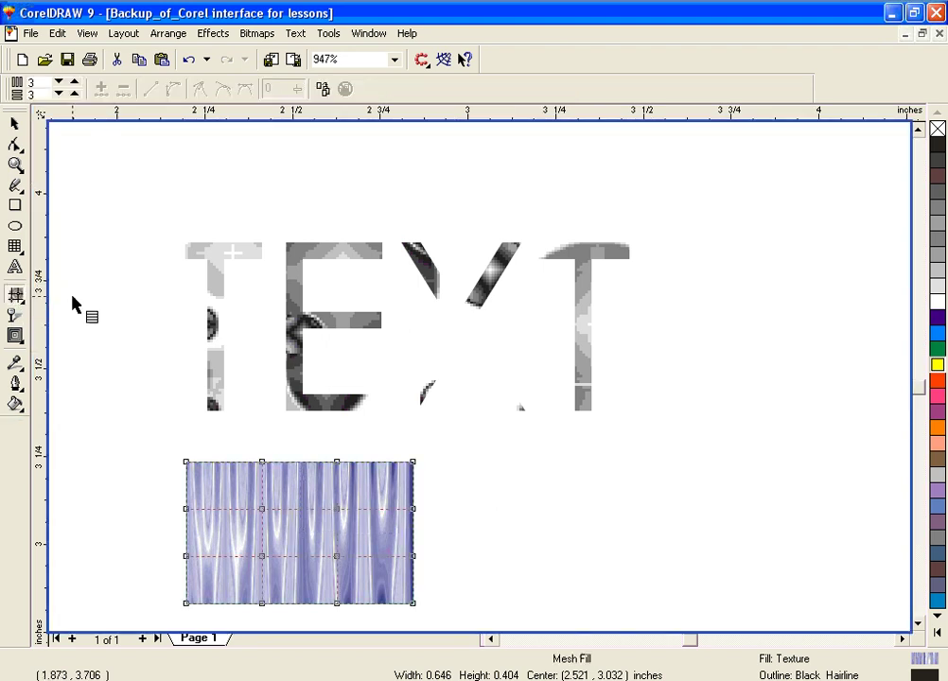
left_click(63, 93)
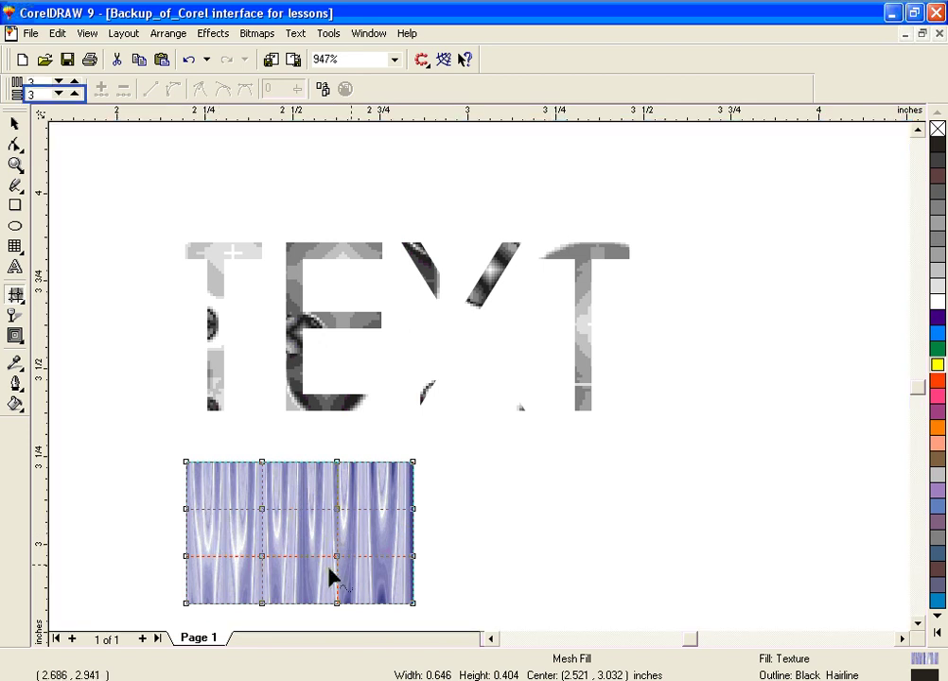
left_click(302, 531)
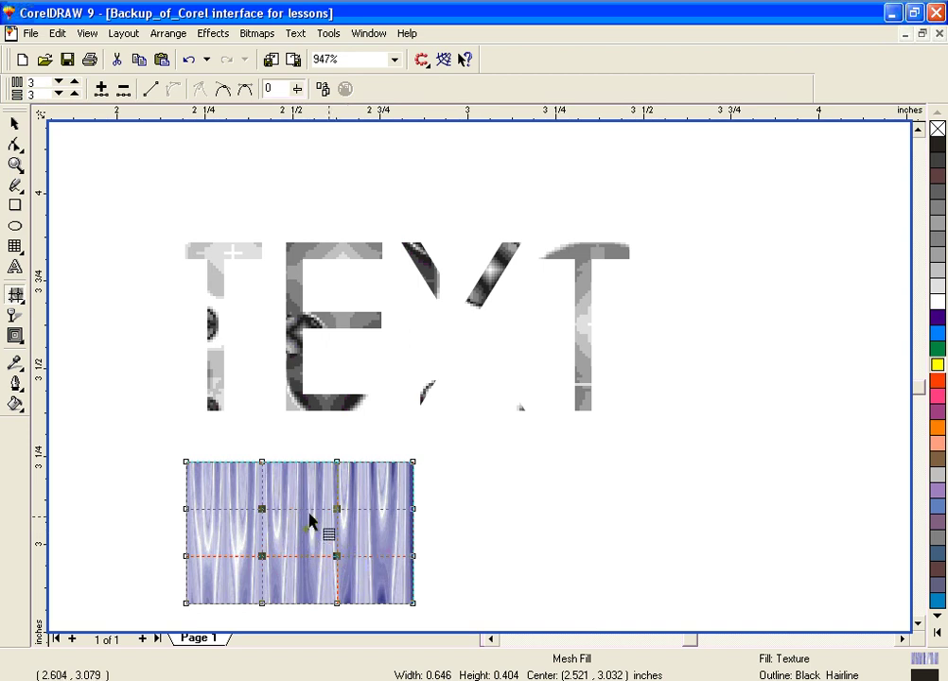
left_click_drag(263, 511, 222, 508)
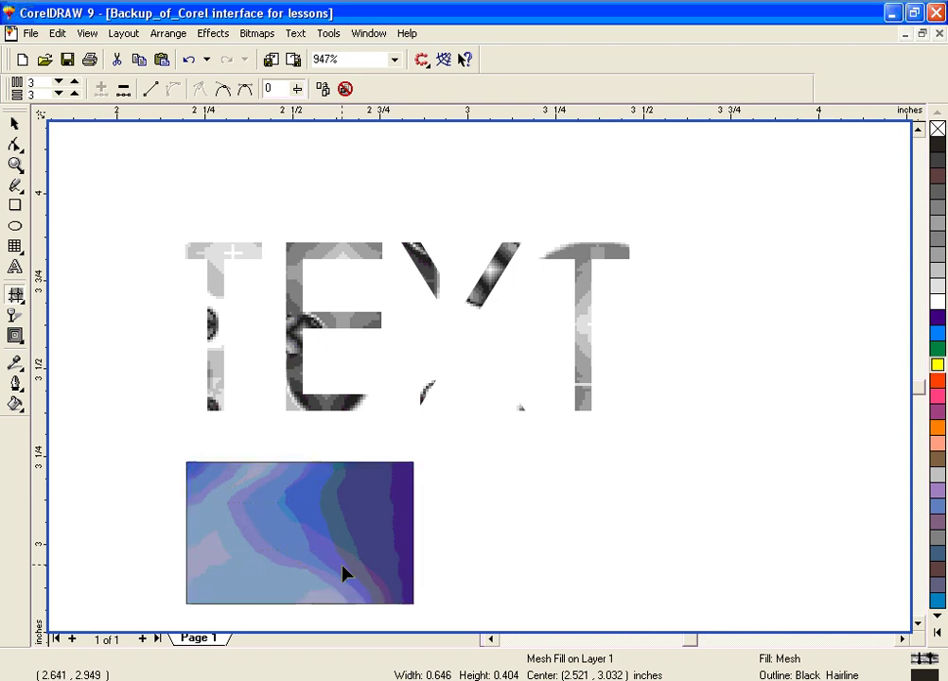
key("ctrl+z")
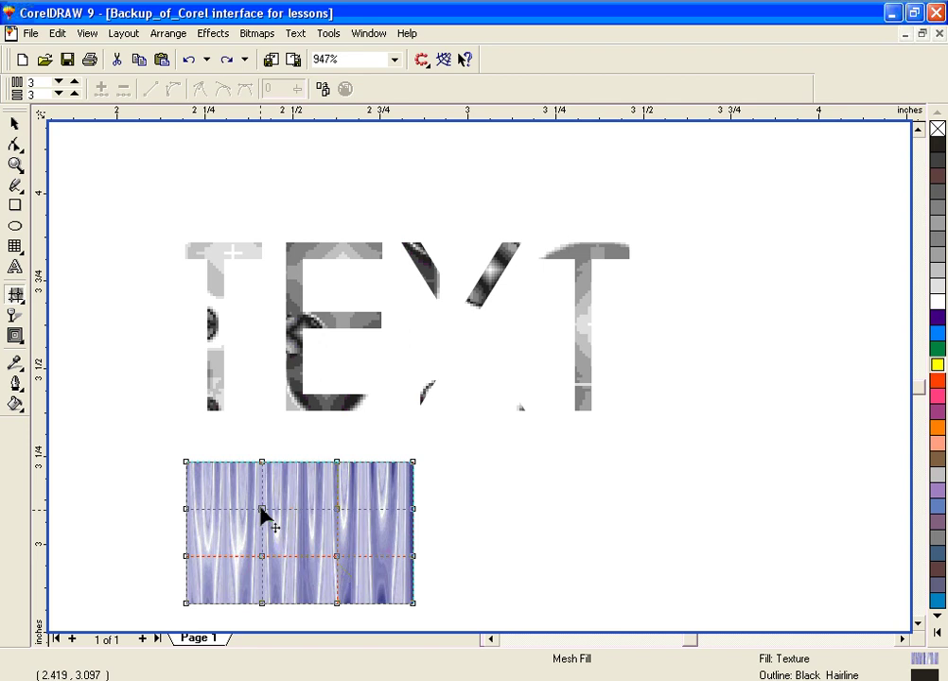
- Try moving the mesh's upper-left interior node to the right, and undo back to the rectangle's Archimedes Postscript Fill
left_click_drag(261, 513, 293, 540)
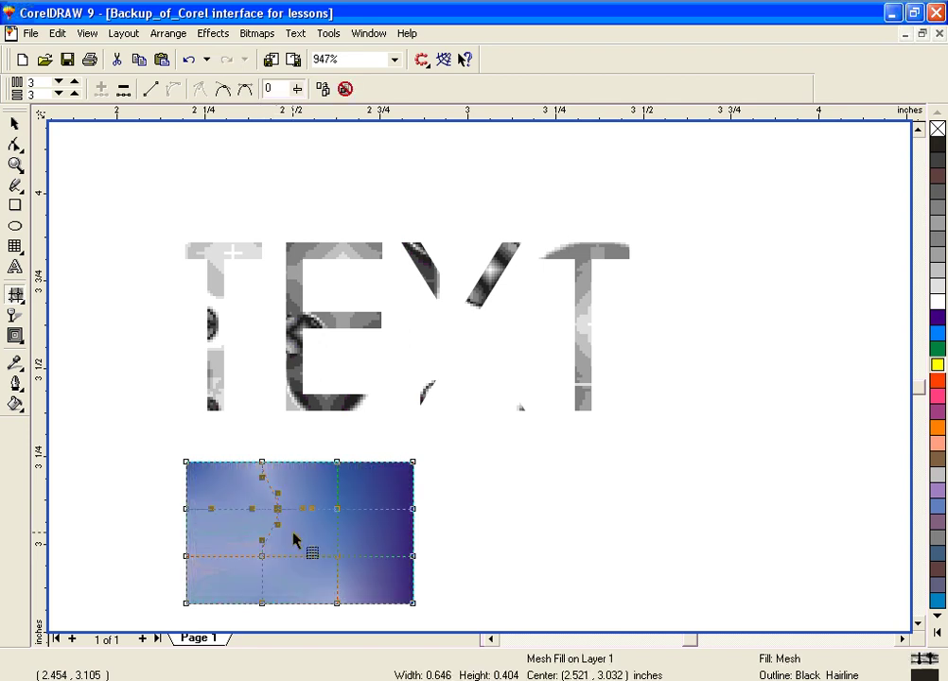
key("ctrl+z")
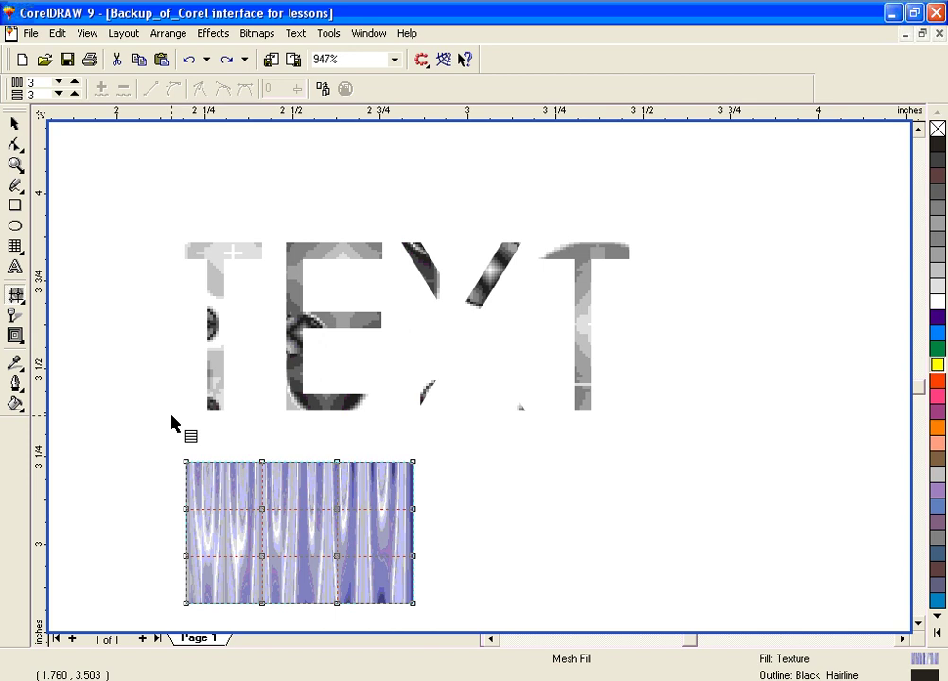
key("ctrl+z")
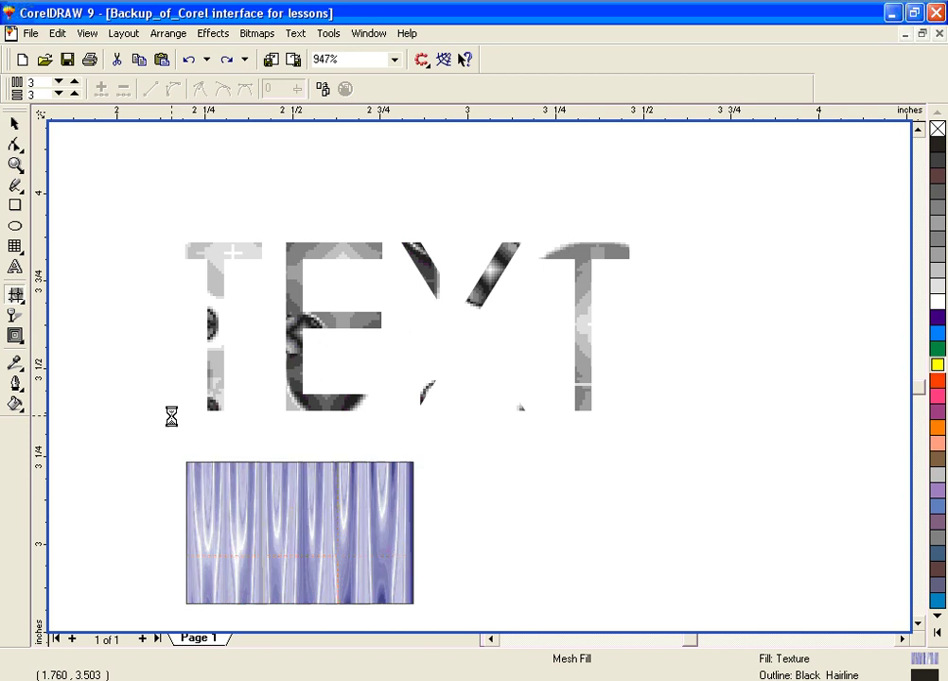
key("ctrl+z")
- Use the Interactive Fill Tool to apply a black-to-white linear fountain fill across the rectangle at an angle of about 7.6 degrees
left_click(19, 305)
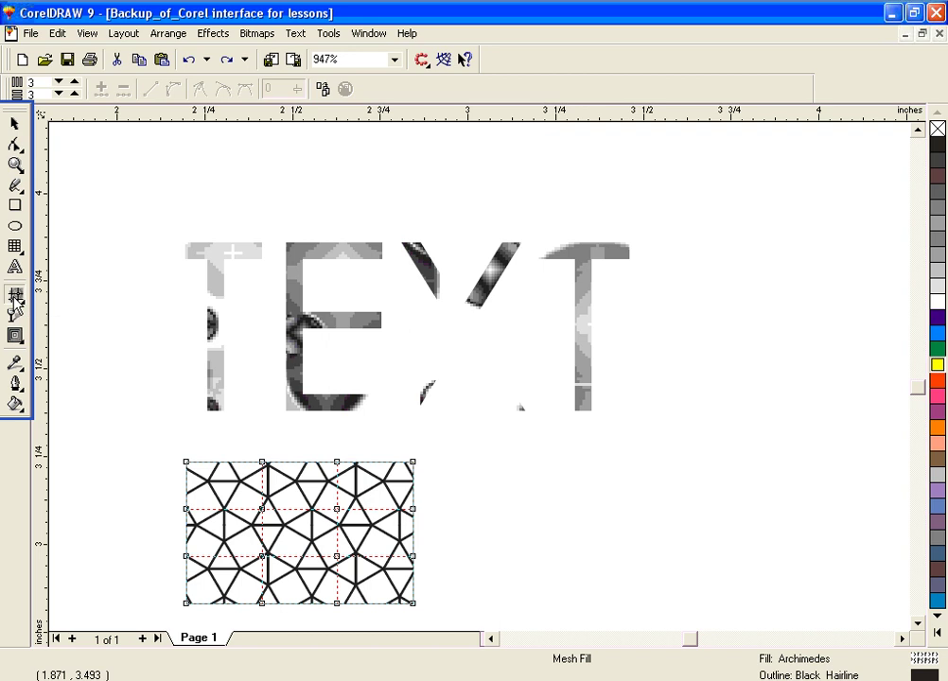
left_click(16, 299)
left_click(49, 301)
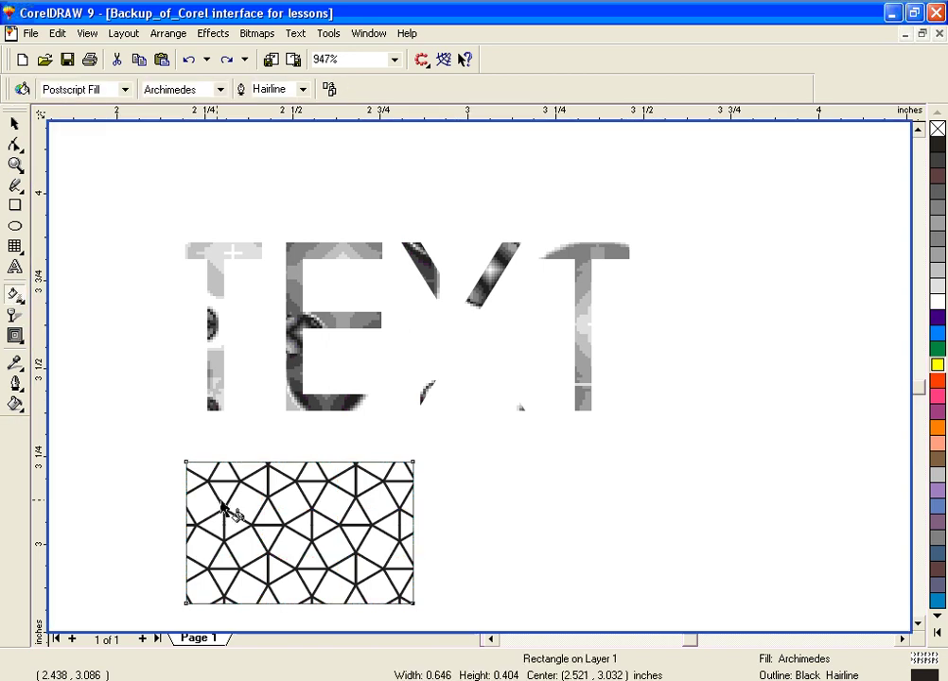
left_click_drag(185, 556, 379, 532)
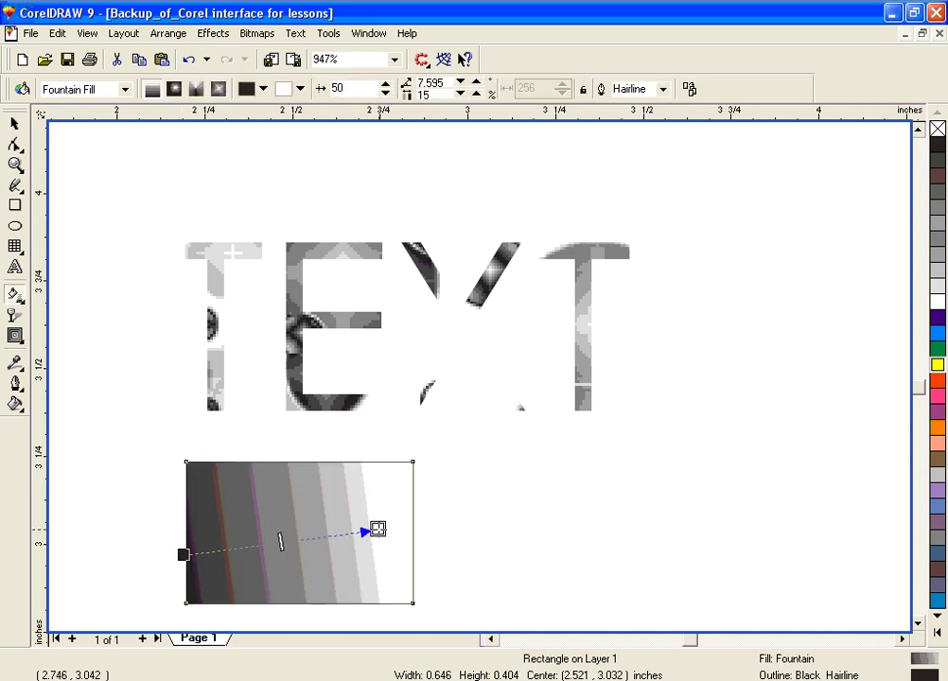
- Use the Mesh Fill tool to try shifting the rectangle's four interior nodes about 0.28 inches right, and undo the shift
left_click(19, 298)
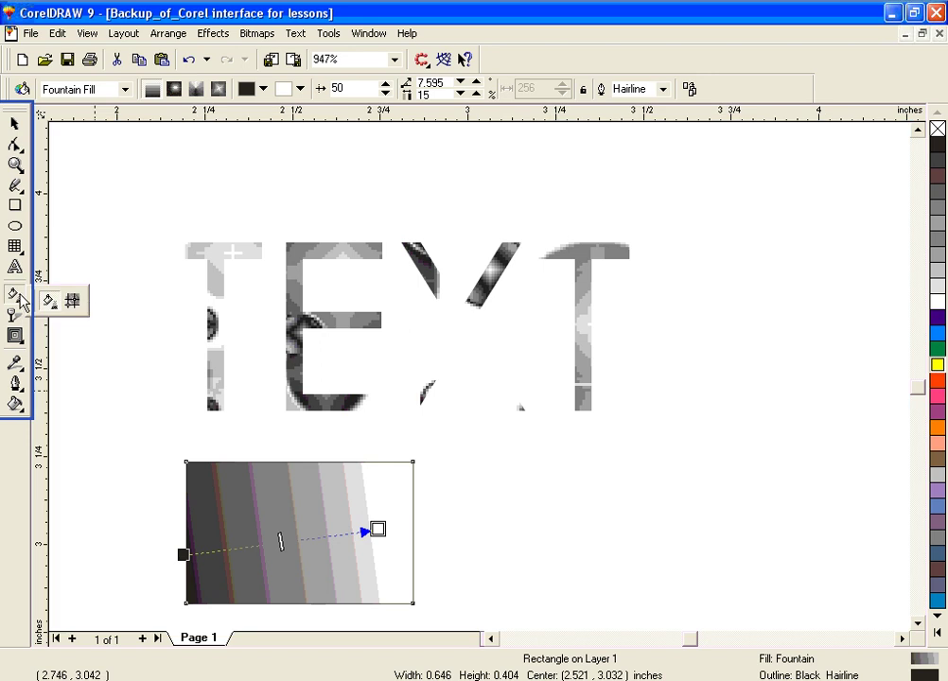
left_click(75, 302)
left_click(272, 530)
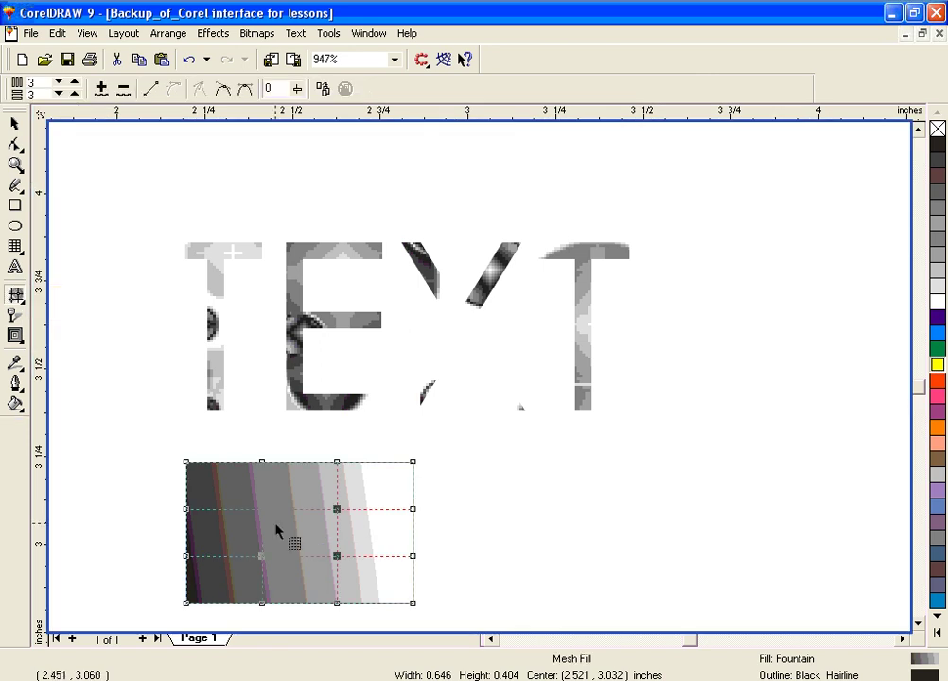
left_click_drag(264, 511, 363, 510)
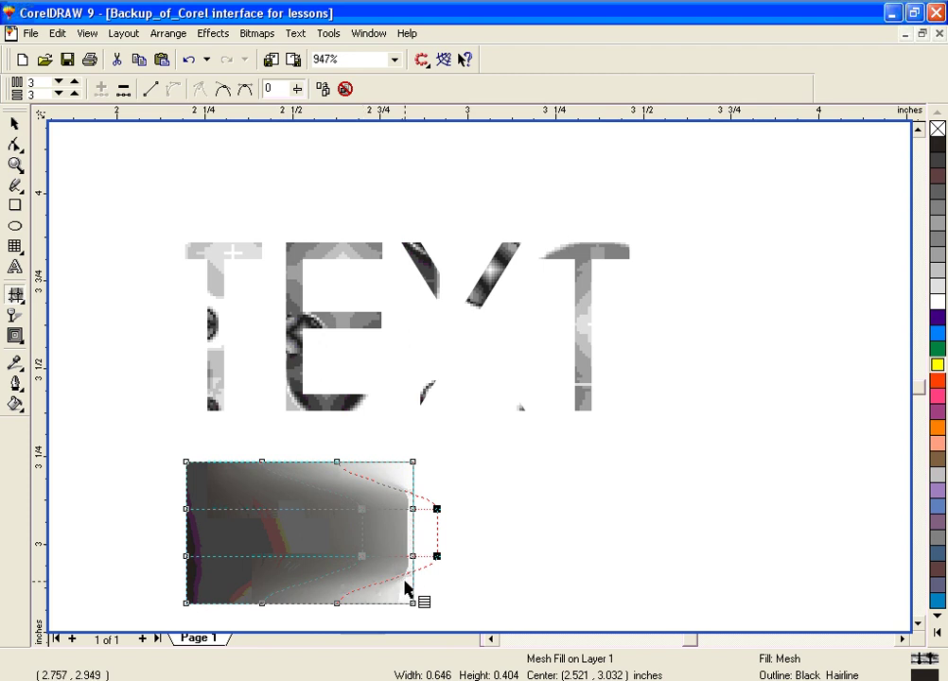
key("ctrl+z")
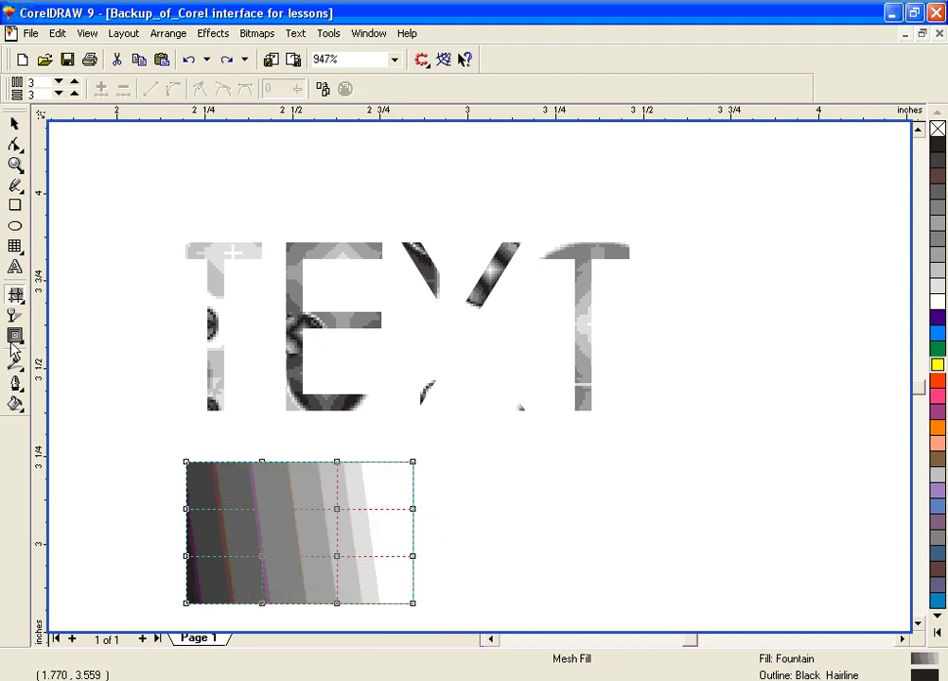
- Move the four interior mesh nodes outward toward the rectangle's corners to reshape its black-to-white fill, and deselect the rectangle
left_click(15, 291)
left_click_drag(261, 512, 233, 489)
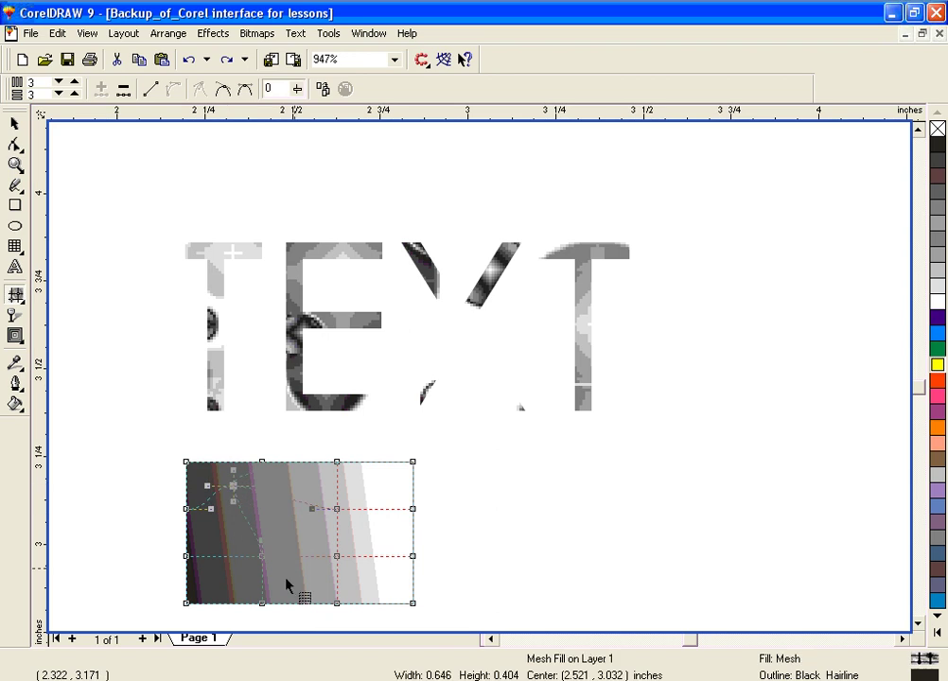
left_click_drag(263, 561, 233, 574)
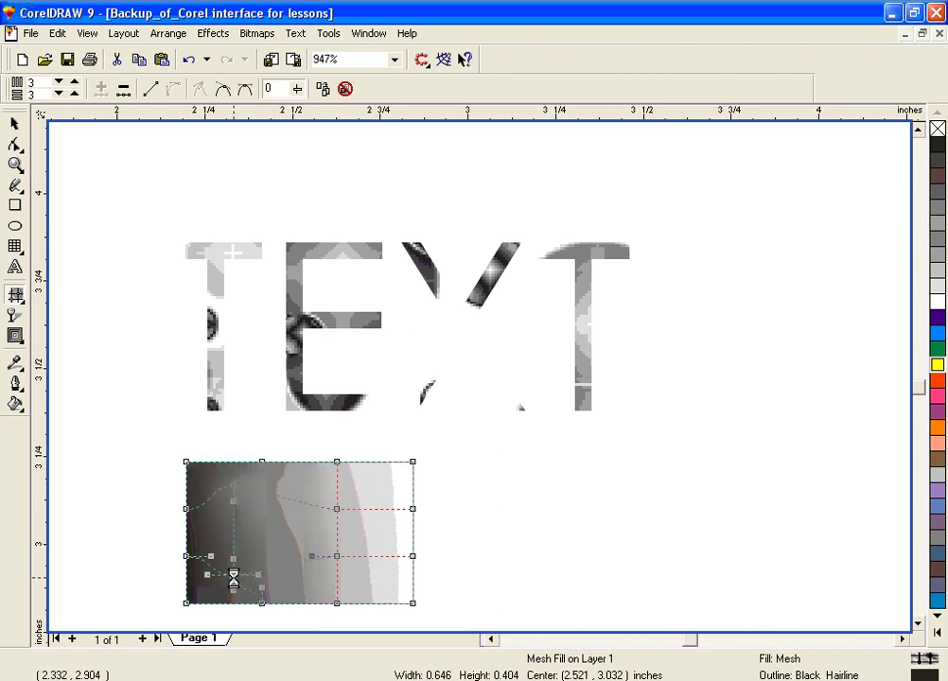
left_click_drag(340, 512, 372, 492)
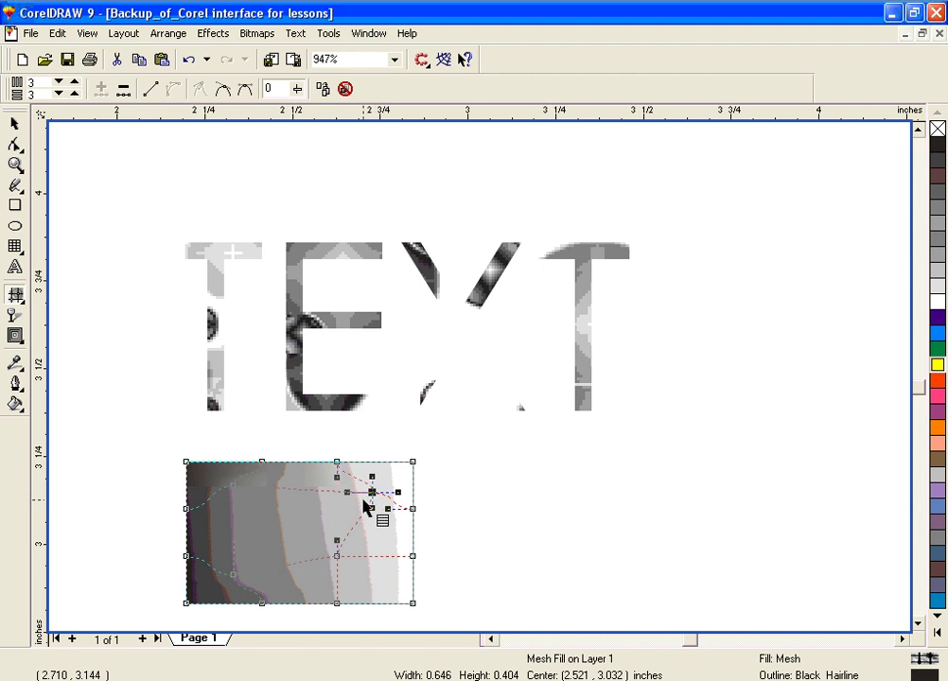
left_click(336, 557)
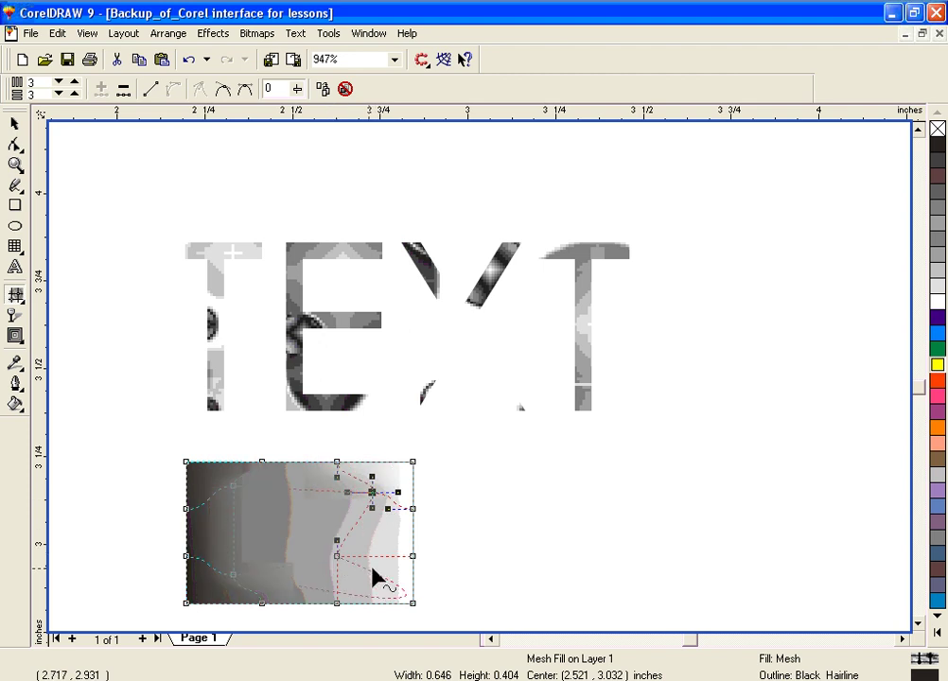
left_click(337, 557)
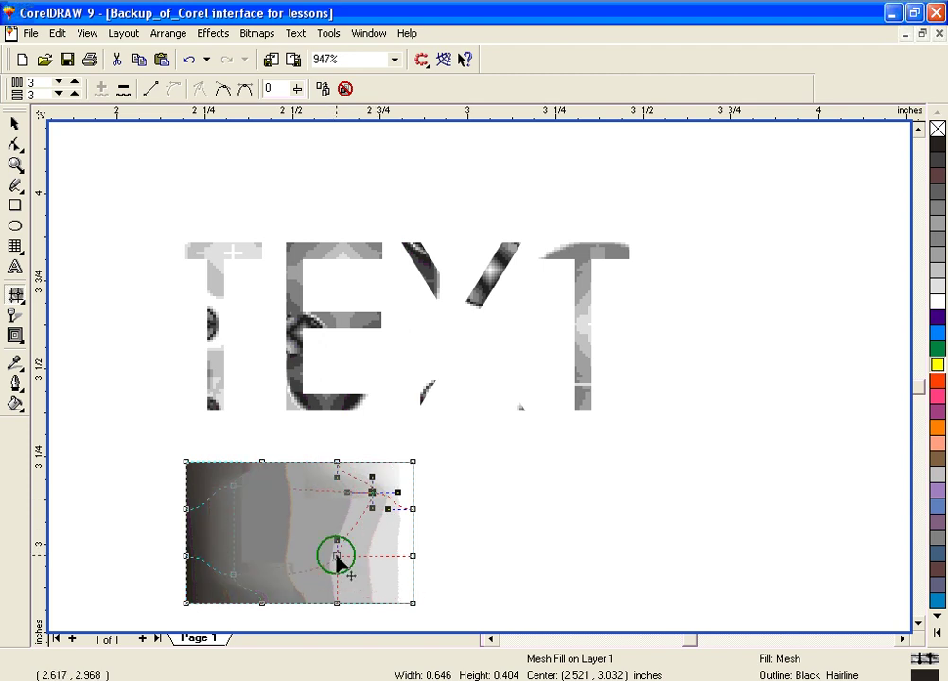
left_click_drag(336, 557, 378, 574)
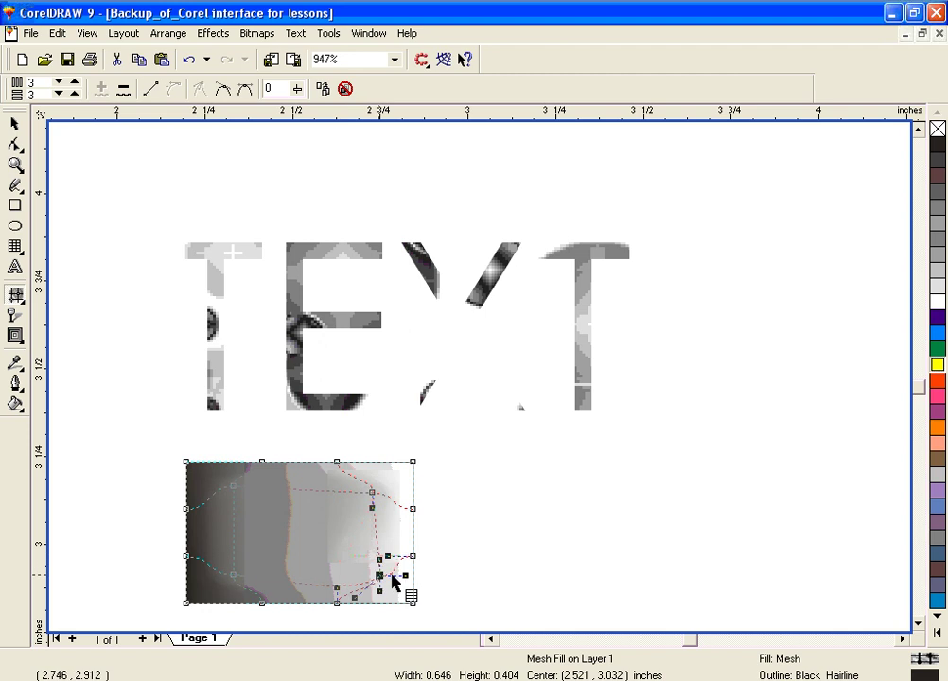
left_click(14, 124)
left_click(503, 546)
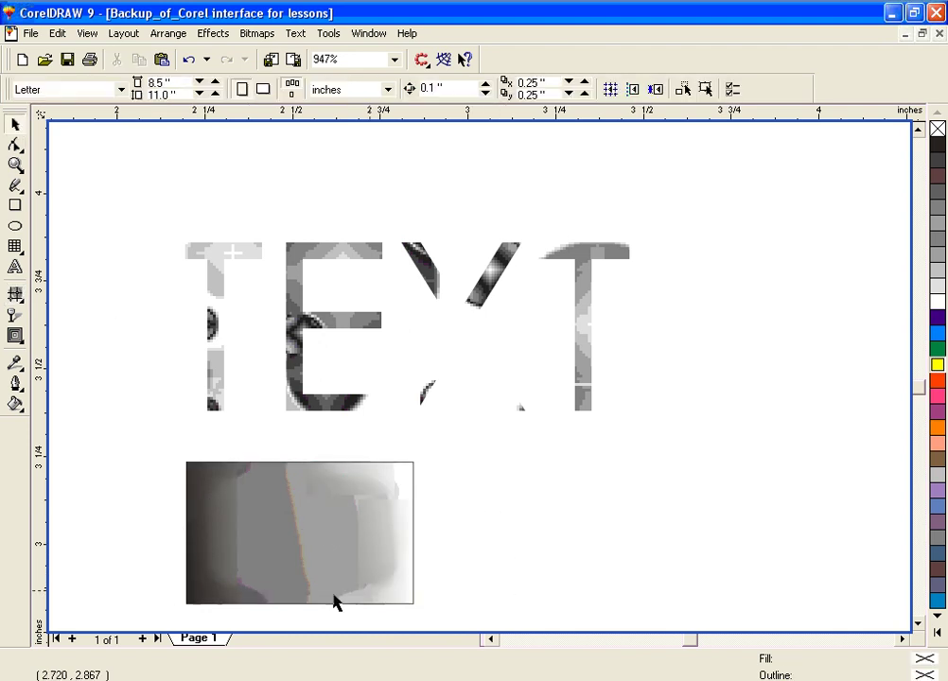